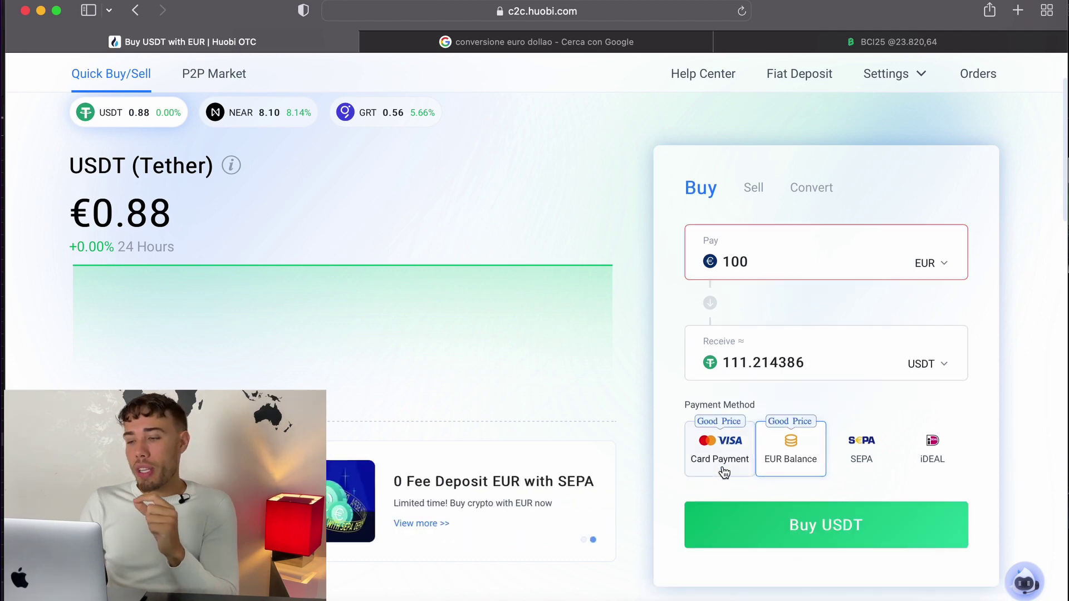
# Step: Preview the USDT quote for 100 EUR paid from EUR Balance and compare it with Google's euro-dollar conversion rate
pyautogui.click(791, 458)
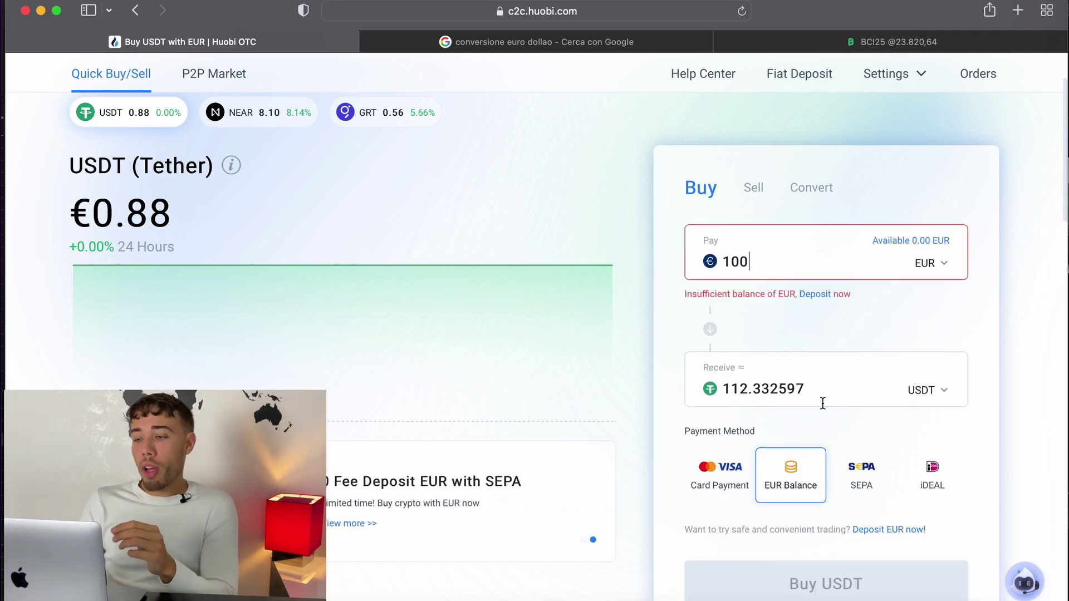
pyautogui.click(389, 42)
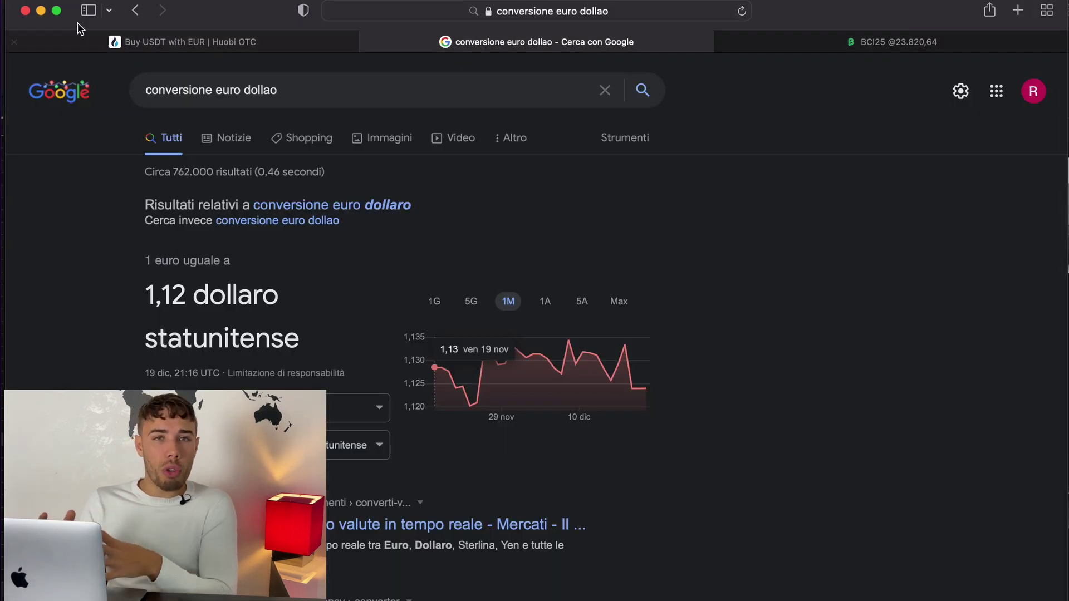
pyautogui.click(216, 45)
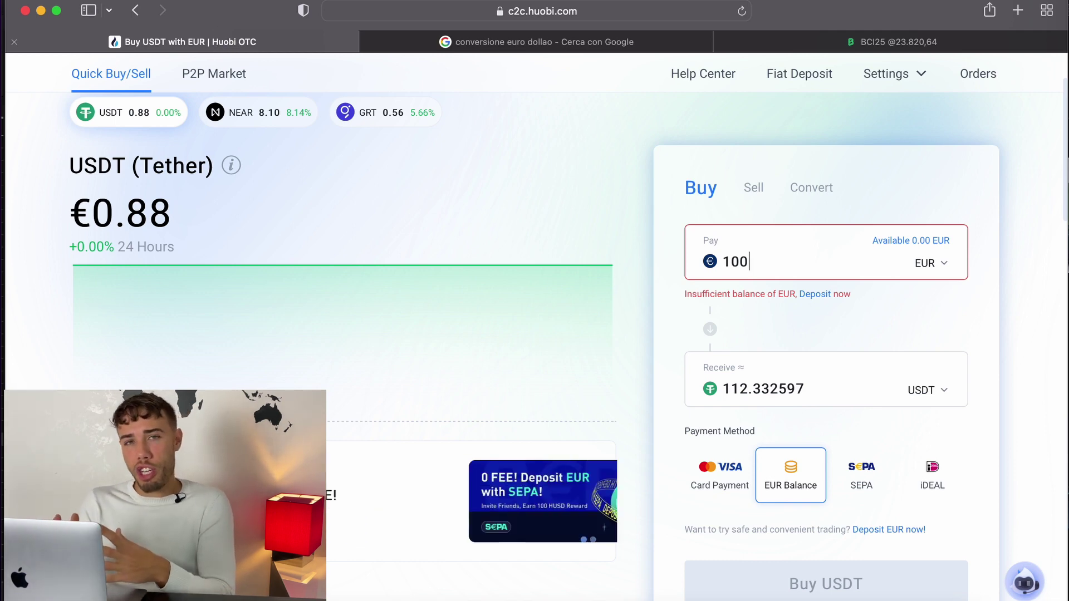
# Step: Buy USDT for 100 EUR by card payment and confirm the order with the saved Mastercard
pyautogui.click(788, 542)
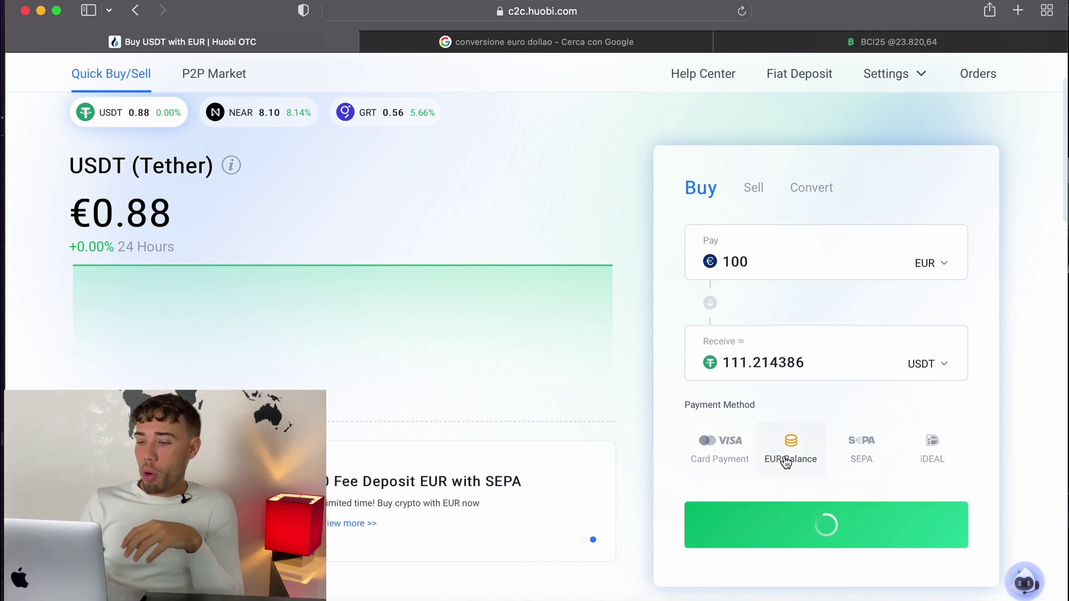
pyautogui.scroll(-1, 723, 418)
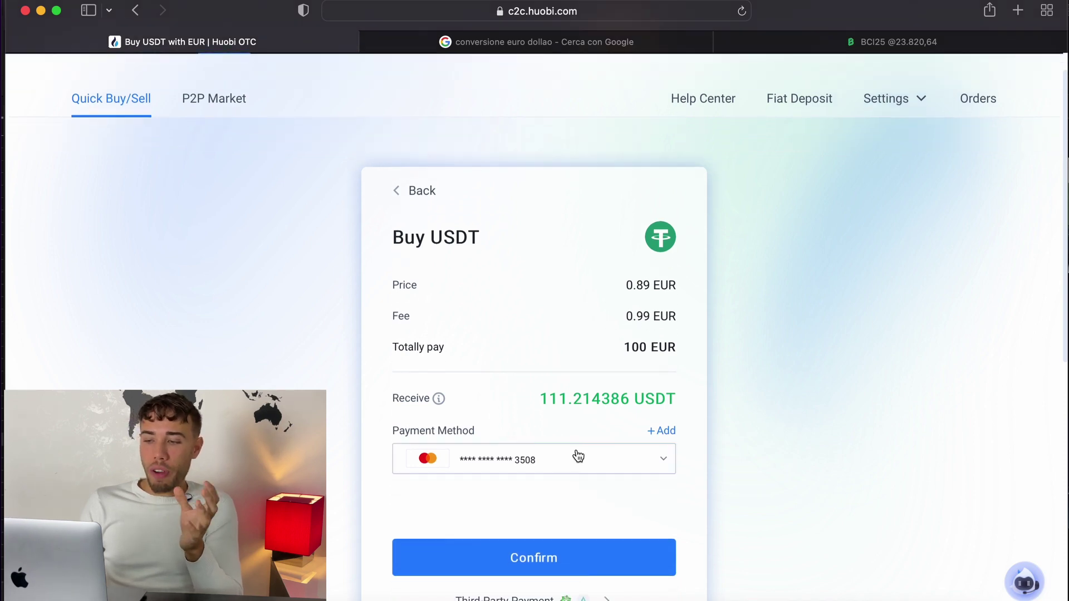
pyautogui.scroll(-1, 569, 450)
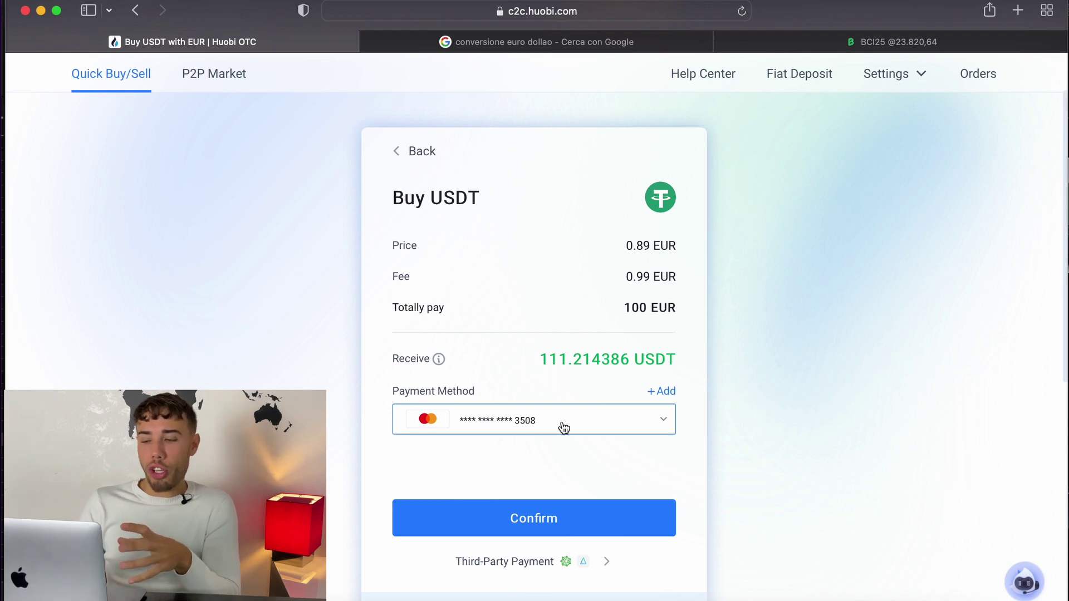
pyautogui.click(550, 519)
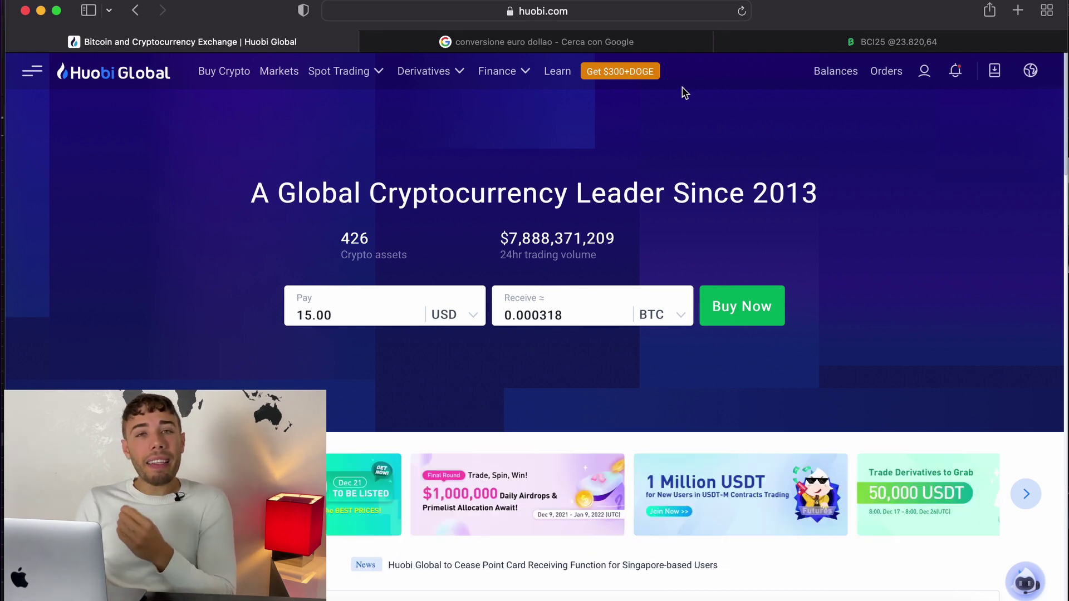
# Step: Open the Fiat Account balances and check the available USDT amount in the cryptocurrency list
pyautogui.moveTo(840, 73)
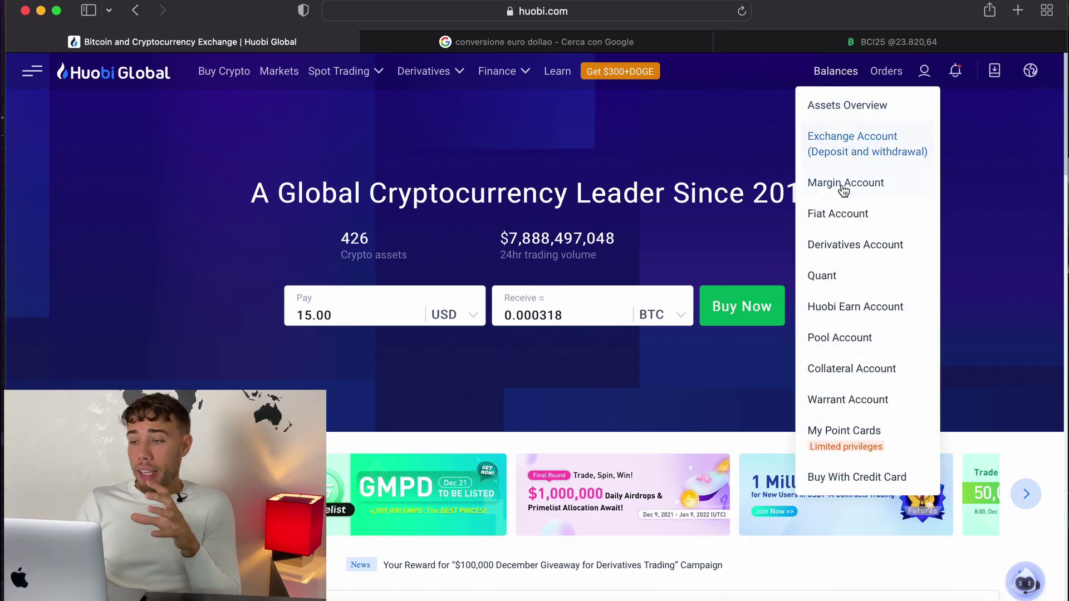
pyautogui.click(842, 216)
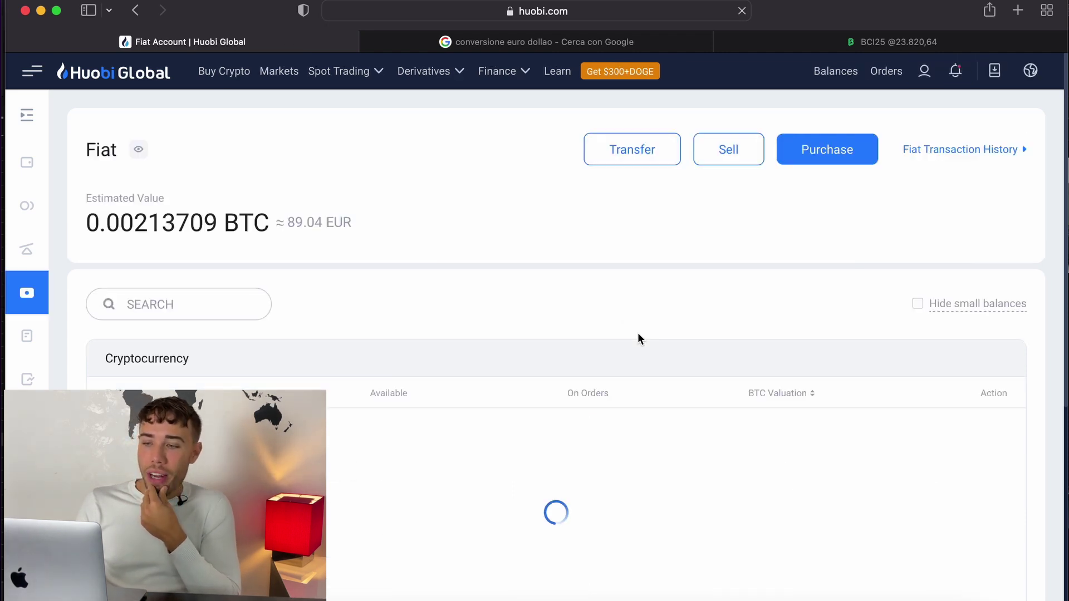
pyautogui.scroll(-1, 552, 289)
pyautogui.scroll(-5, 552, 293)
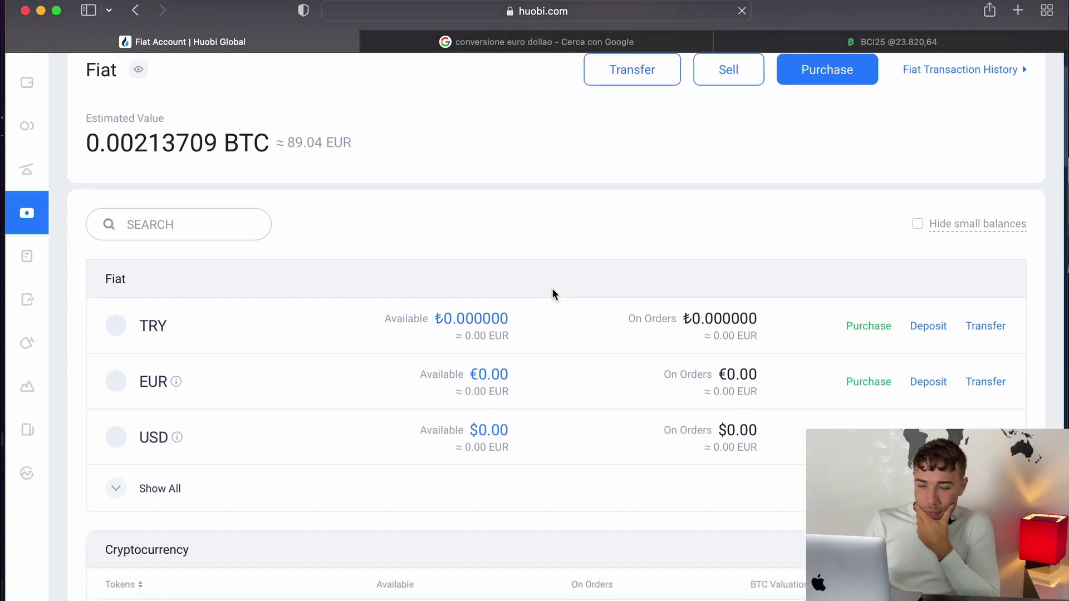
pyautogui.scroll(1, 511, 357)
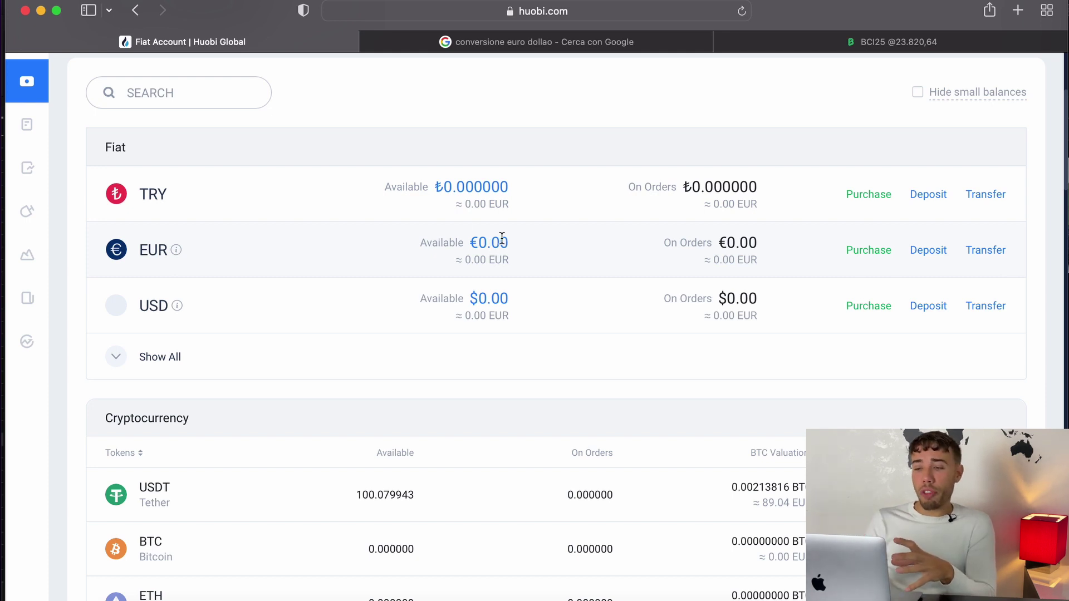
pyautogui.scroll(-5, 495, 245)
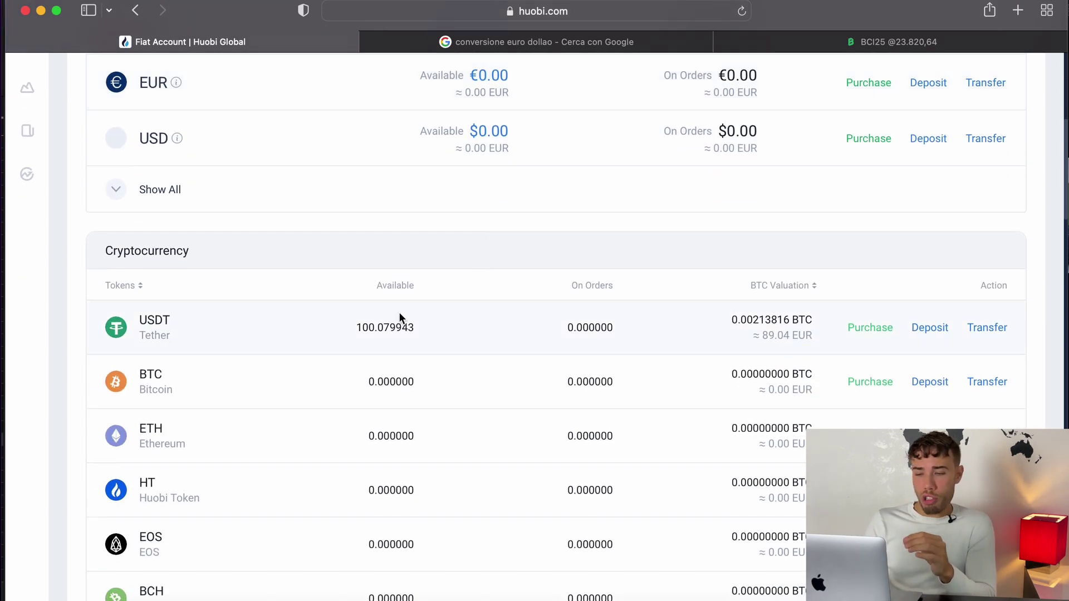
pyautogui.moveTo(357, 330); pyautogui.dragTo(415, 328)
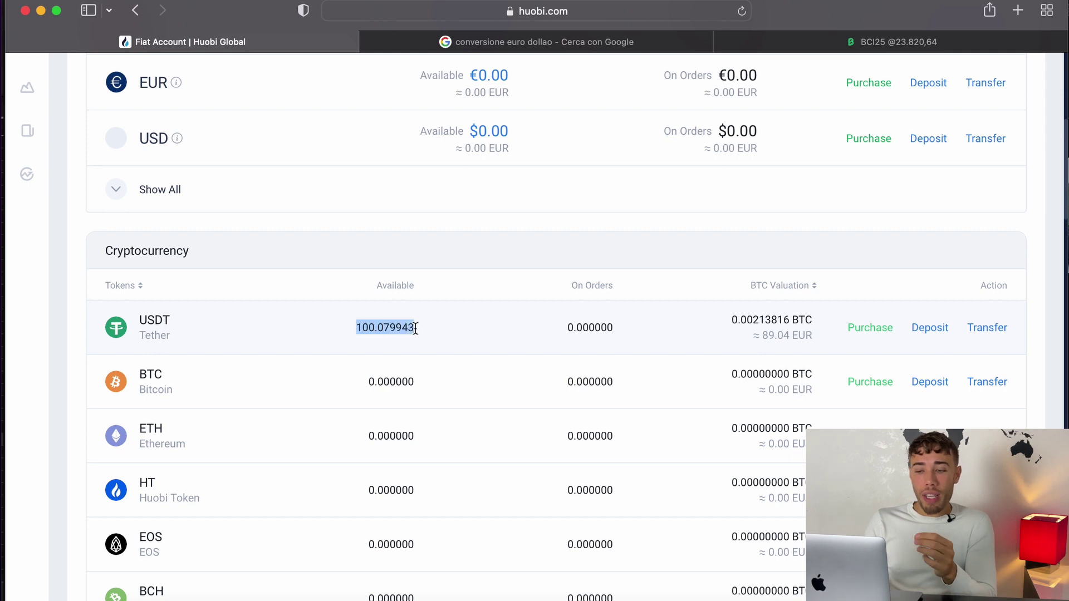
pyautogui.click(417, 329)
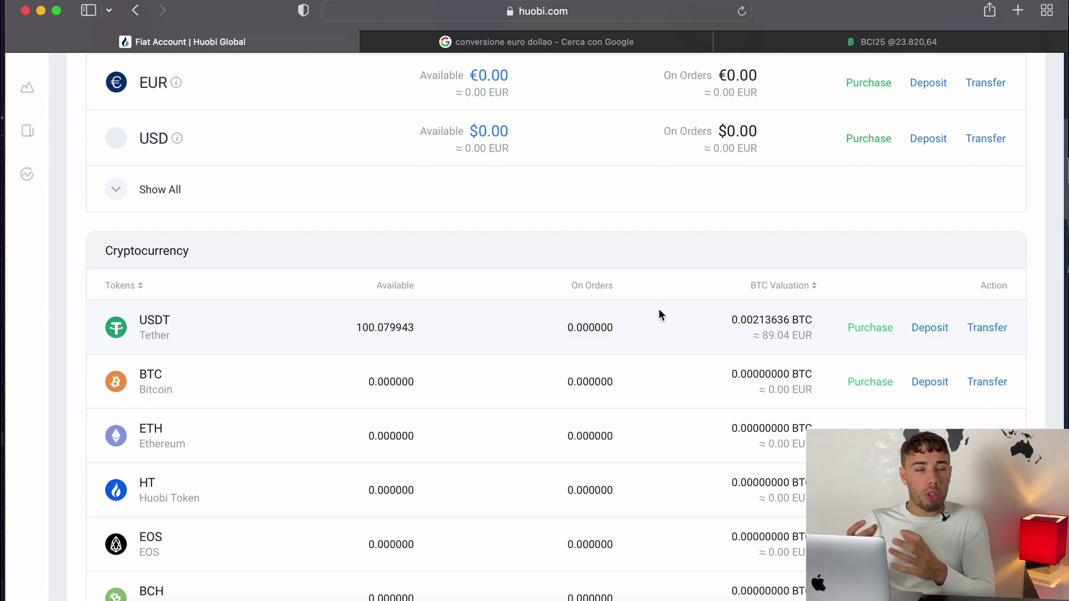
# Step: Transfer the entire USDT balance of 100.079943 from the Fiat account to the Exchange account
pyautogui.scroll(8, 659, 315)
pyautogui.moveTo(861, 74)
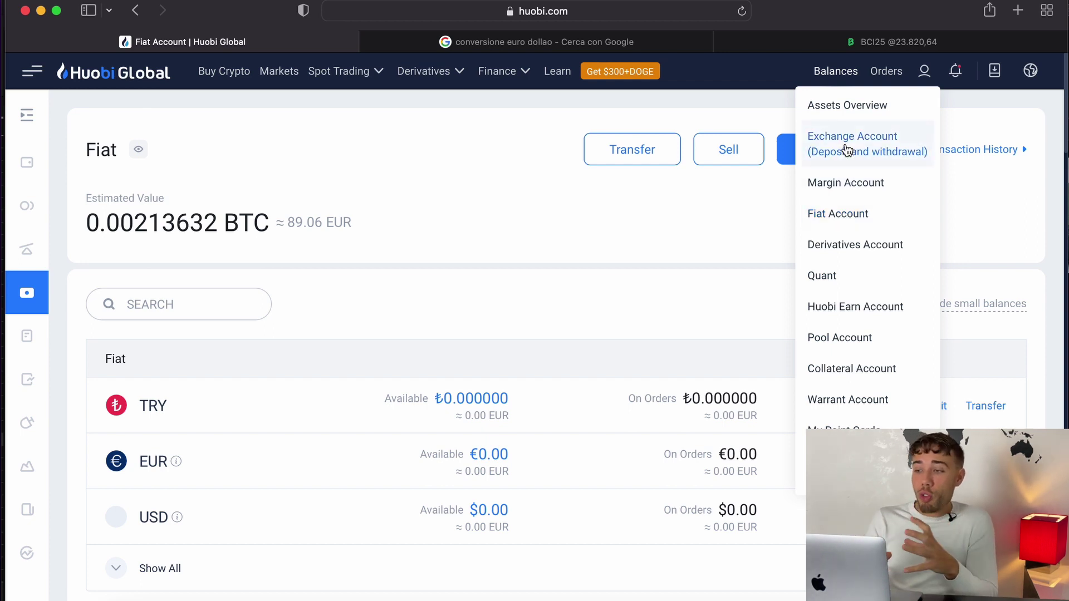
pyautogui.scroll(-7, 646, 301)
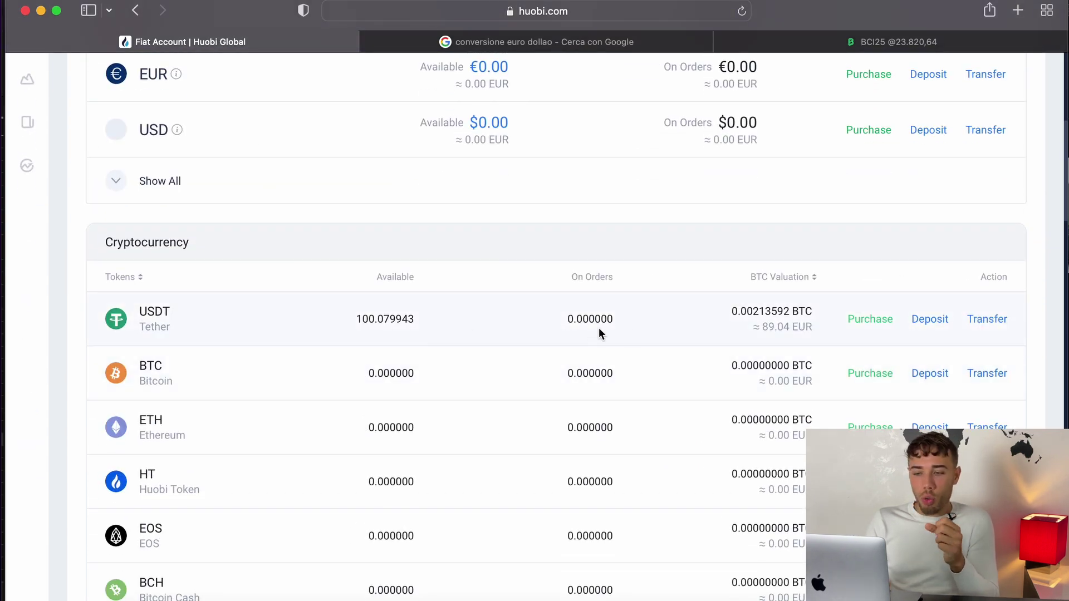
pyautogui.click(980, 322)
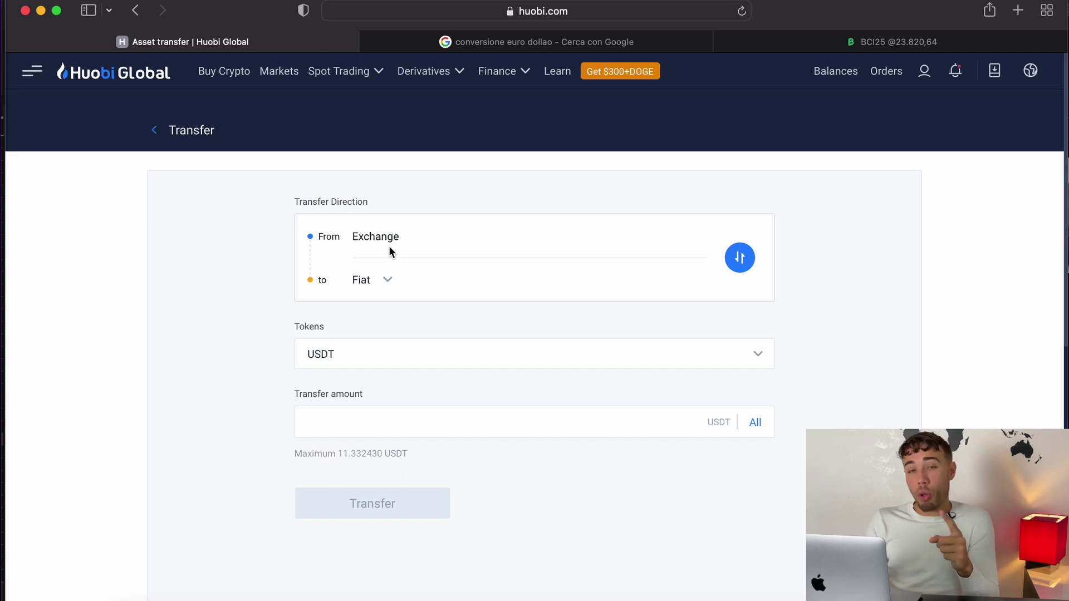
pyautogui.click(740, 258)
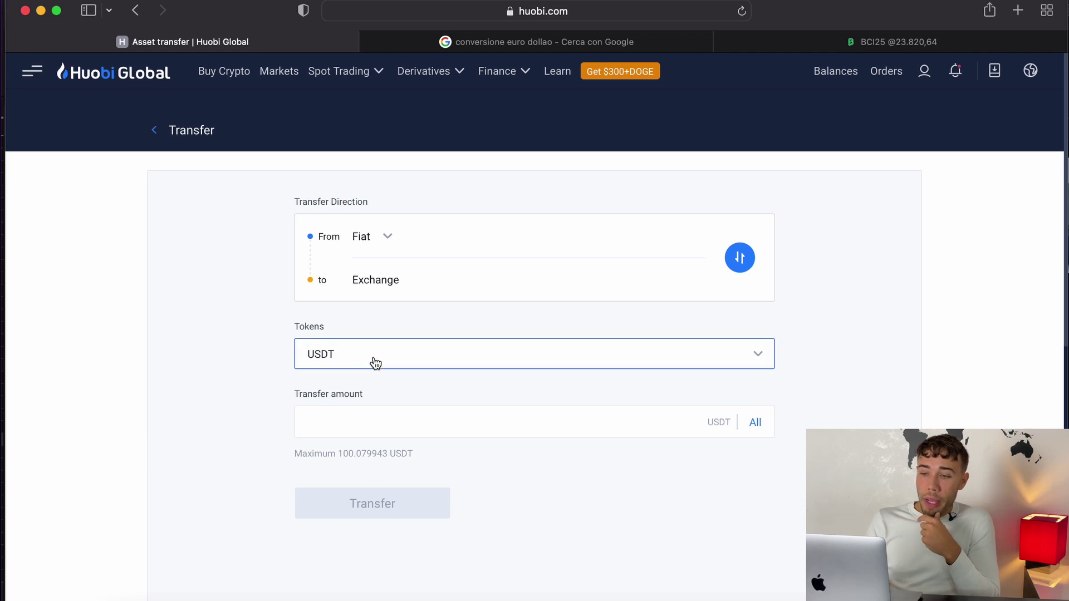
pyautogui.click(757, 425)
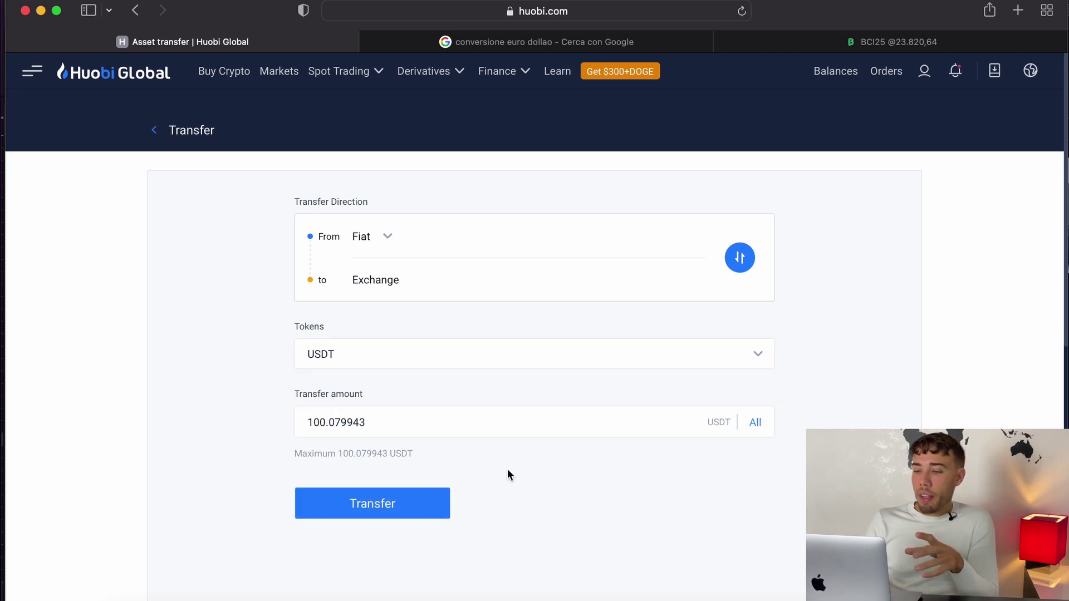
pyautogui.click(399, 509)
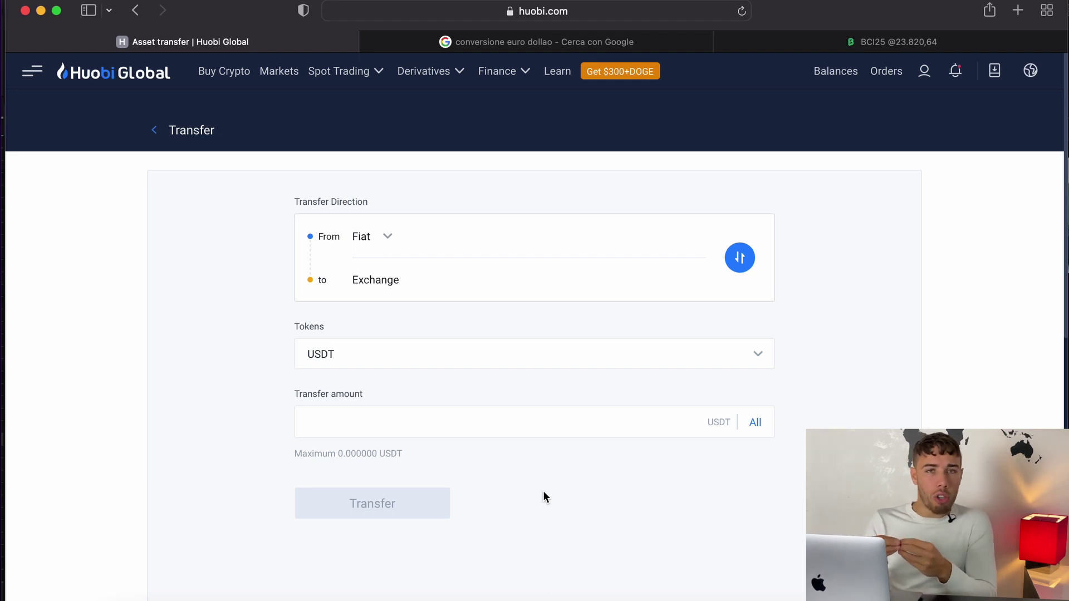
# Step: Open the Exchange Account balances and check the available USDT amount in the cryptocurrency list
pyautogui.click(154, 130)
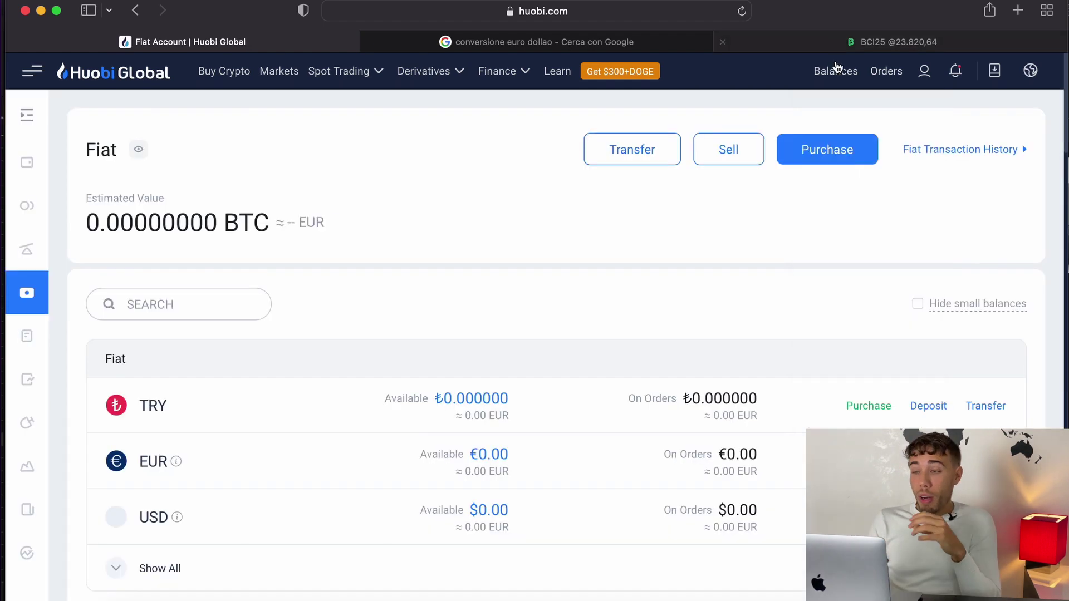
pyautogui.click(839, 146)
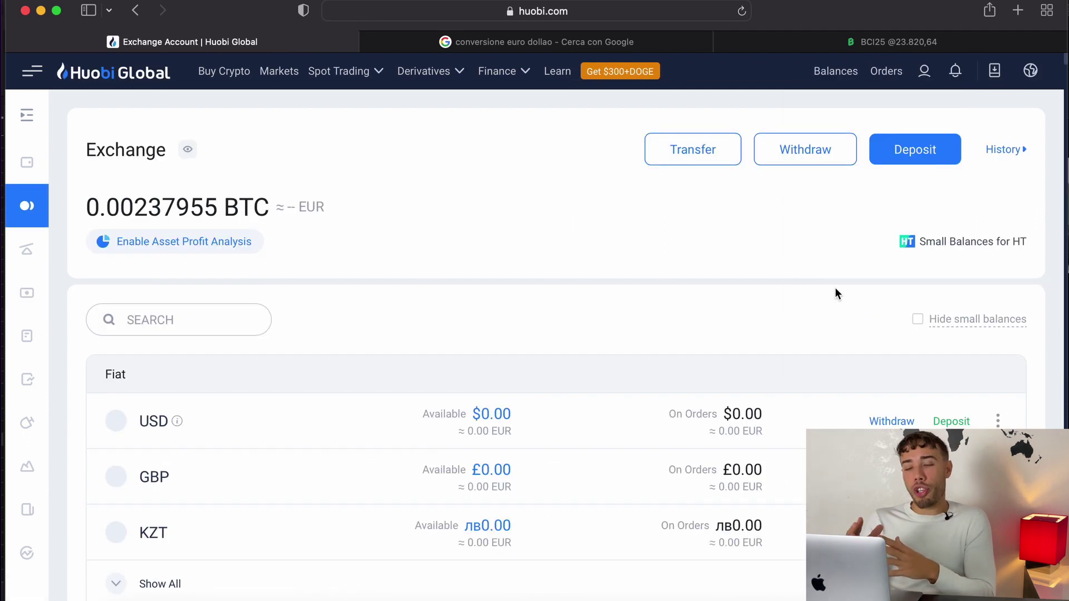
pyautogui.scroll(-5, 676, 325)
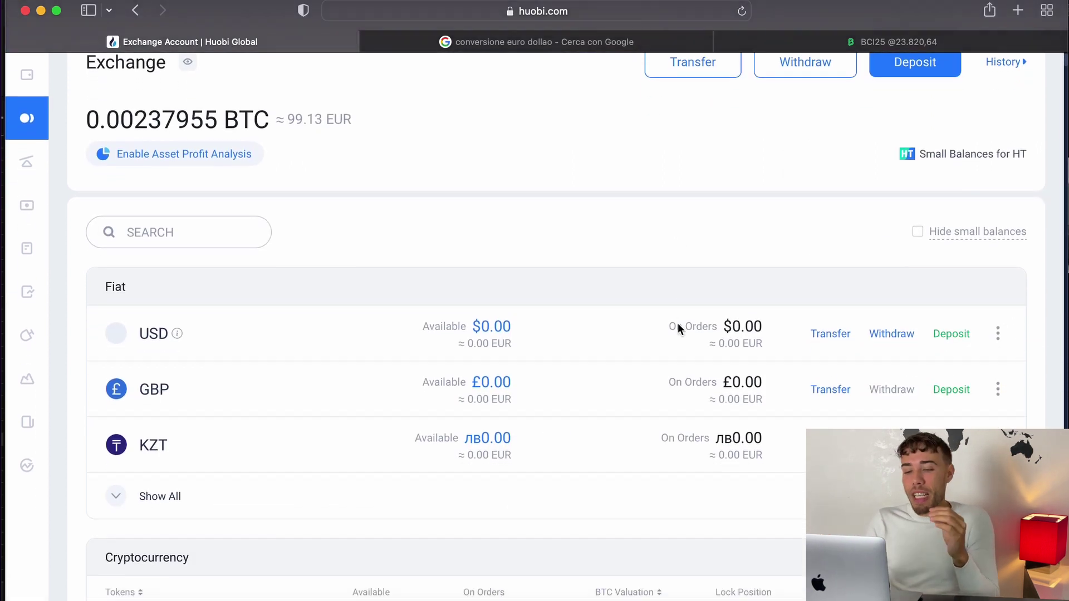
pyautogui.scroll(-8, 678, 327)
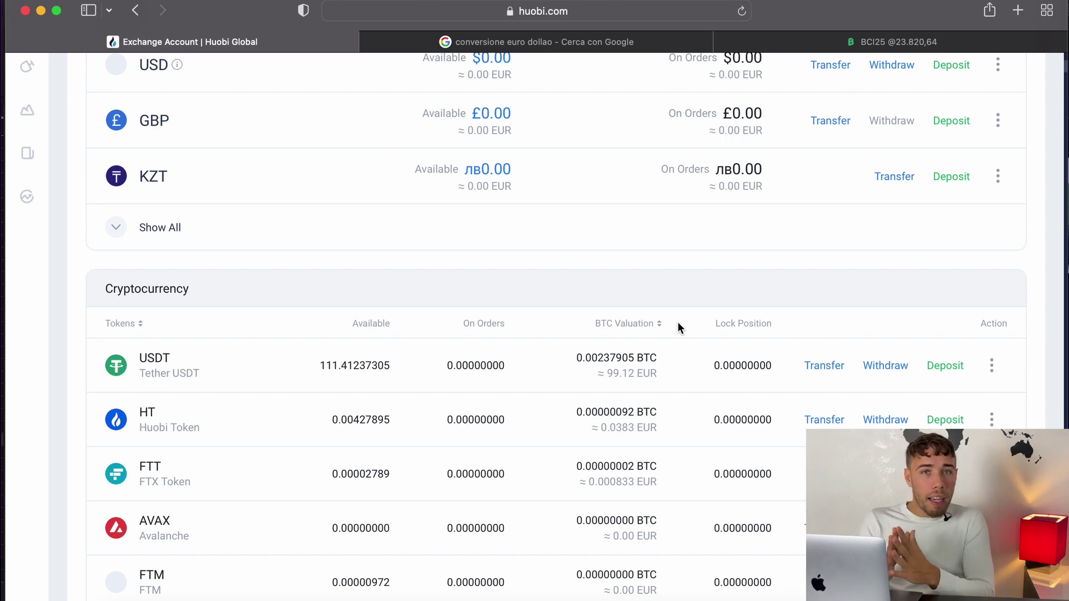
pyautogui.scroll(-1, 677, 324)
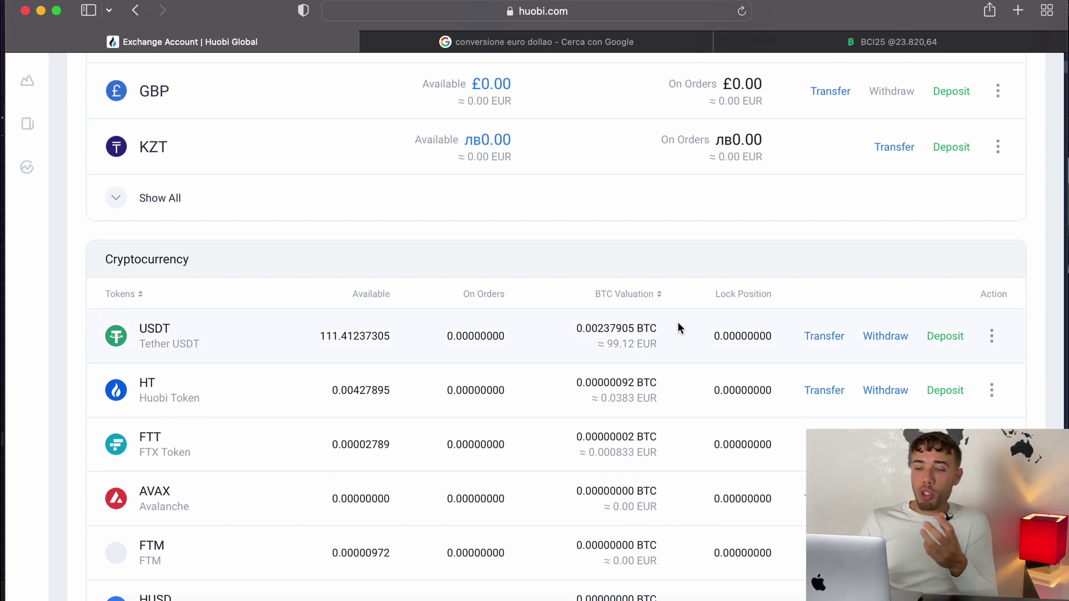
pyautogui.scroll(1, 678, 325)
pyautogui.scroll(6, 646, 383)
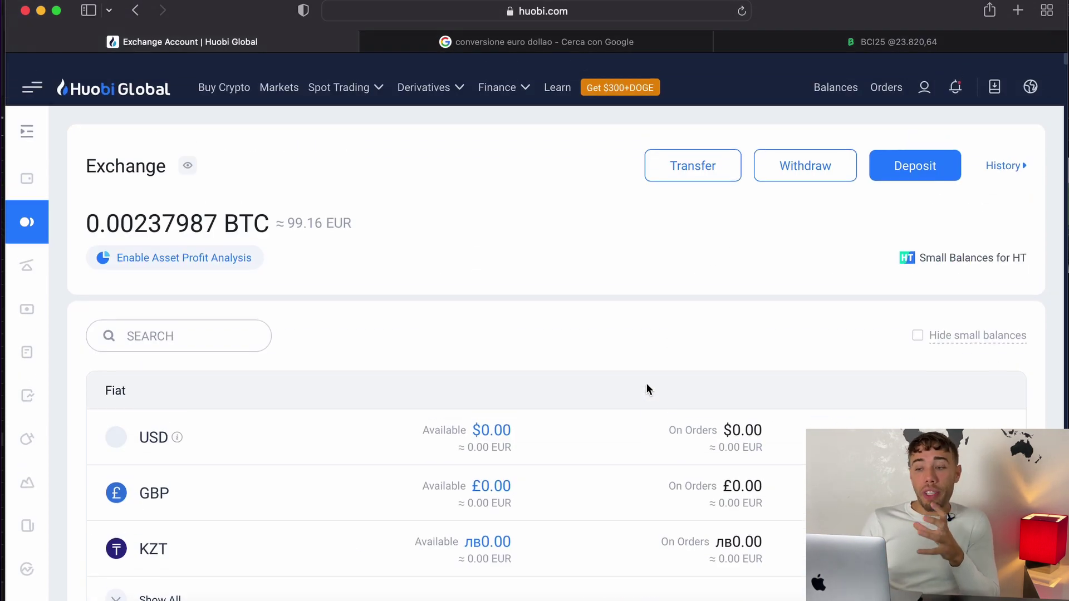
# Step: Open the Markets page and activate its trading pair search
pyautogui.click(290, 72)
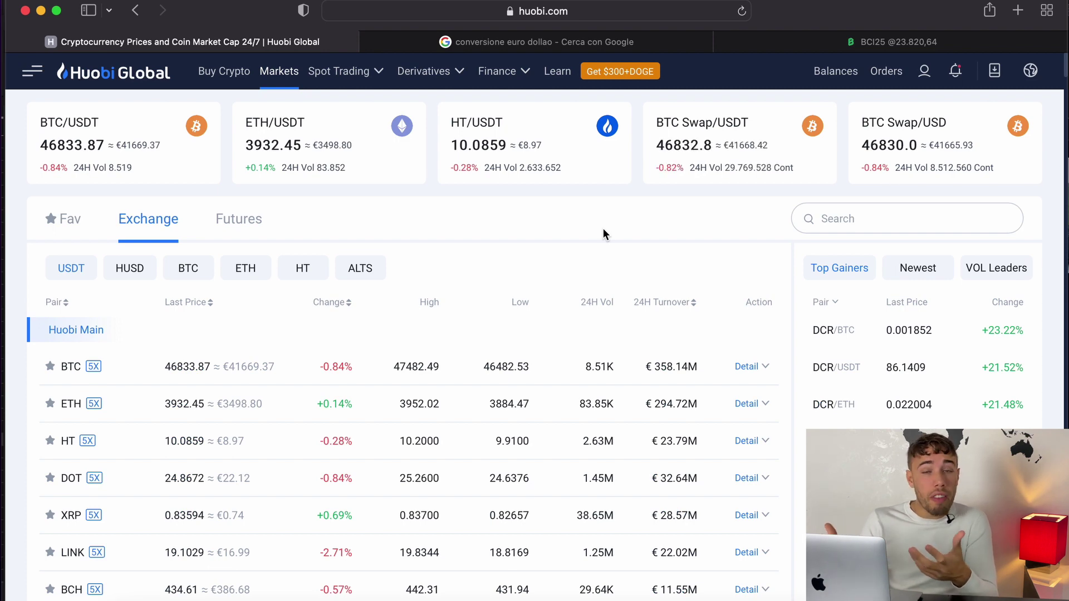
pyautogui.click(891, 218)
# Step: Switch to Bitpanda's BCI25 index page and examine the current allocations, especially Bitcoin's percentage
pyautogui.click(917, 42)
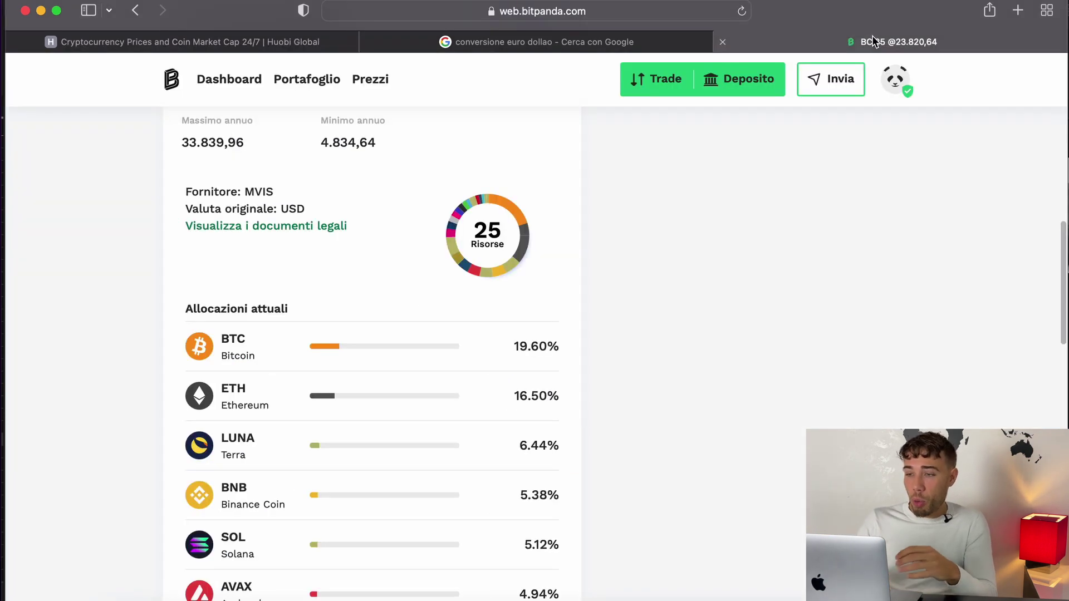
pyautogui.hotkey('ctrl', 'shift', 'Tab')
pyautogui.click(917, 42)
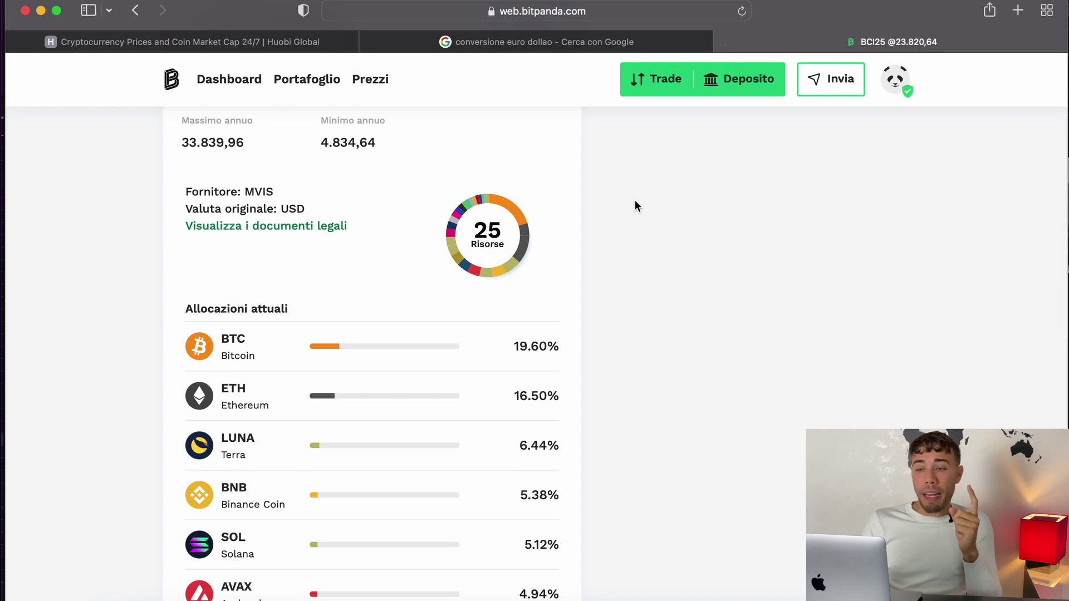
pyautogui.moveTo(558, 344); pyautogui.dragTo(516, 346)
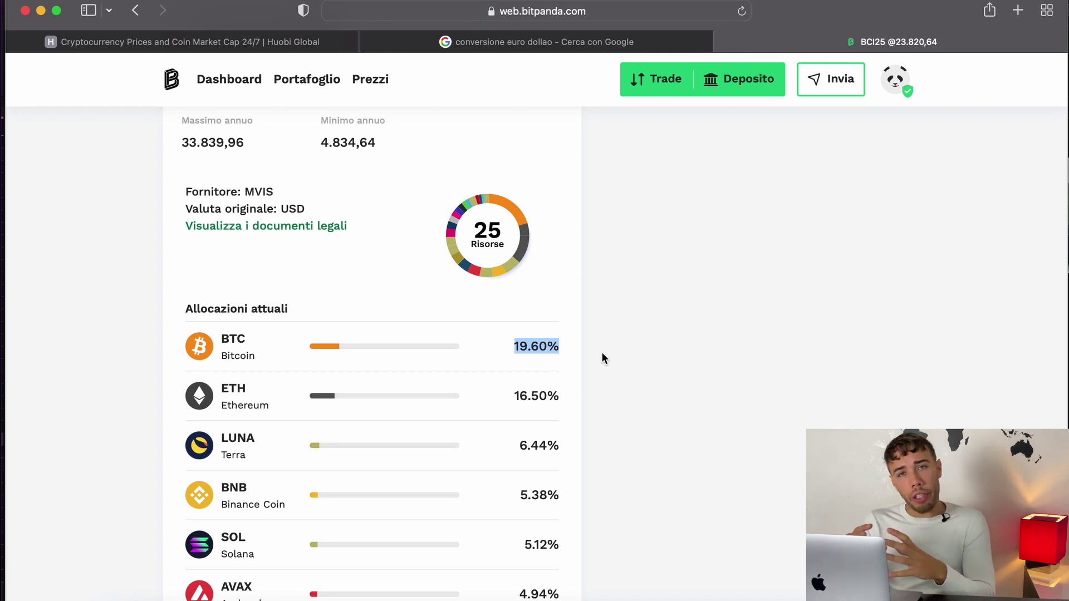
pyautogui.scroll(-1, 601, 351)
pyautogui.click(559, 319)
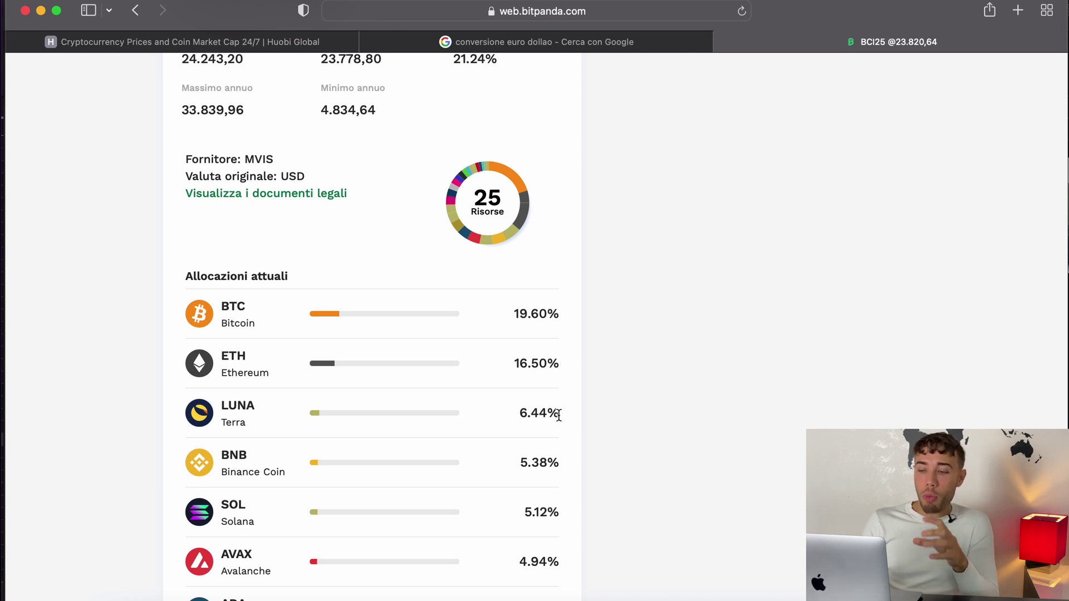
pyautogui.scroll(3, 647, 281)
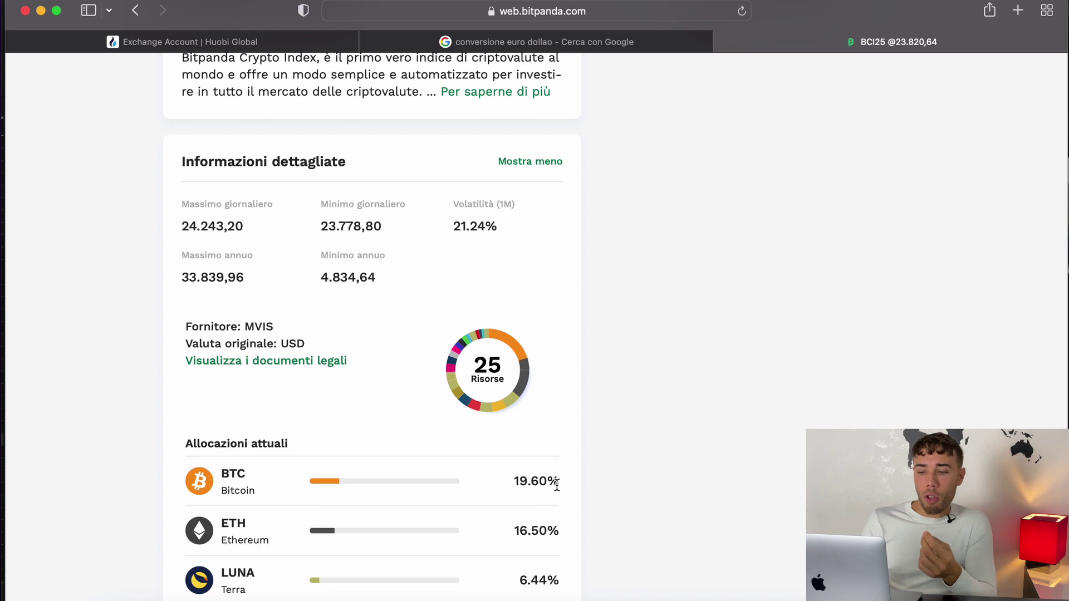
# Step: Return to Huobi's Markets page and search for the trading pair btc/usdt
pyautogui.click(317, 42)
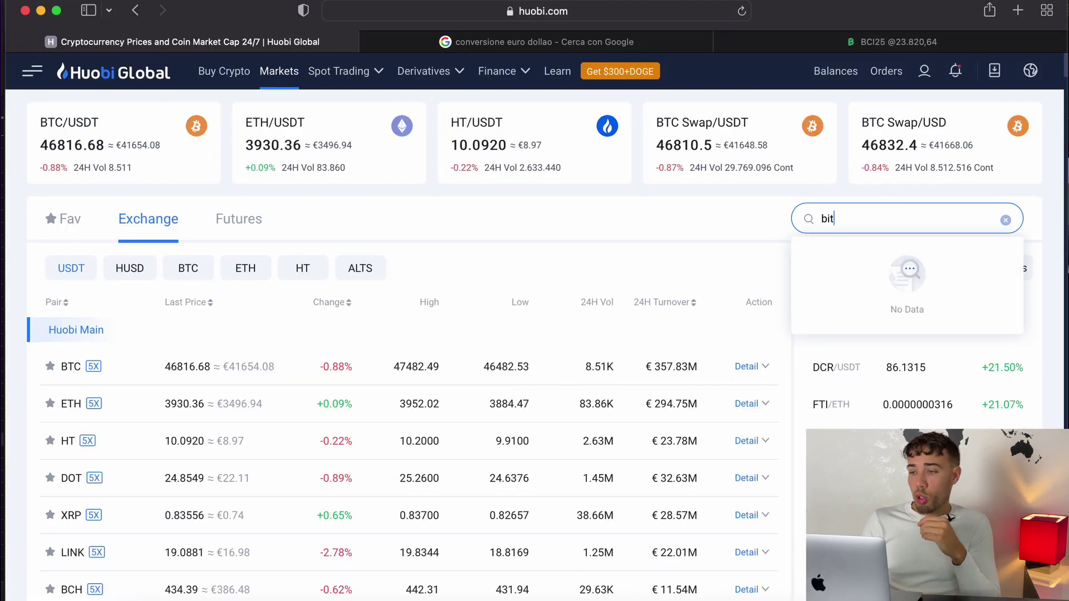
pyautogui.write('coin')
pyautogui.press('BackSpace')
pyautogui.press('BackSpace')
pyautogui.press('BackSpace')
pyautogui.press('BackSpace')
pyautogui.press('BackSpace')
pyautogui.press('BackSpace')
pyautogui.press('BackSpace')
pyautogui.write('btc')
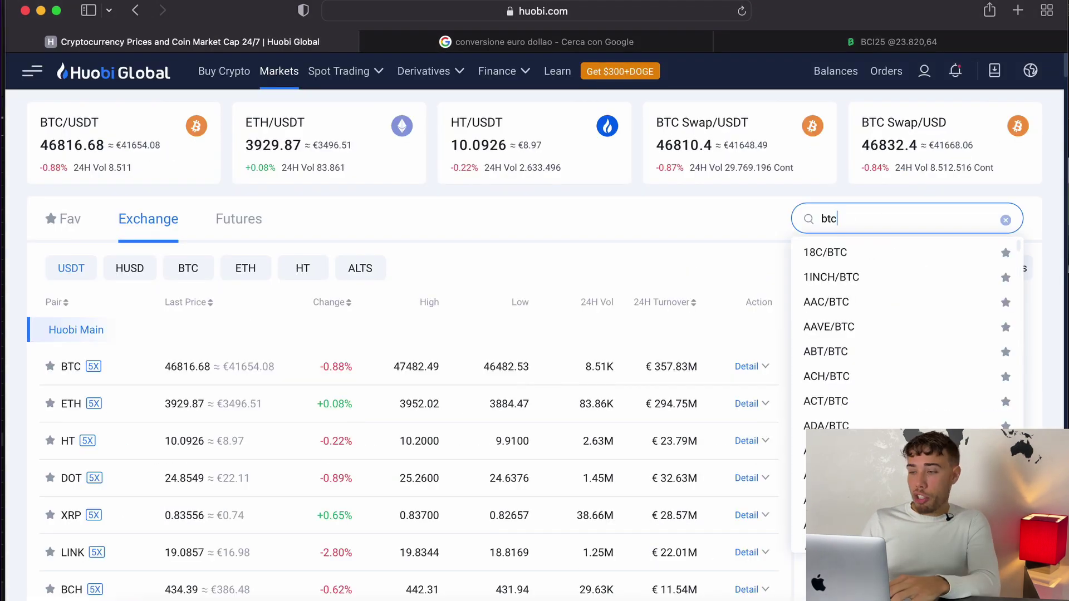
pyautogui.write('/usdt')
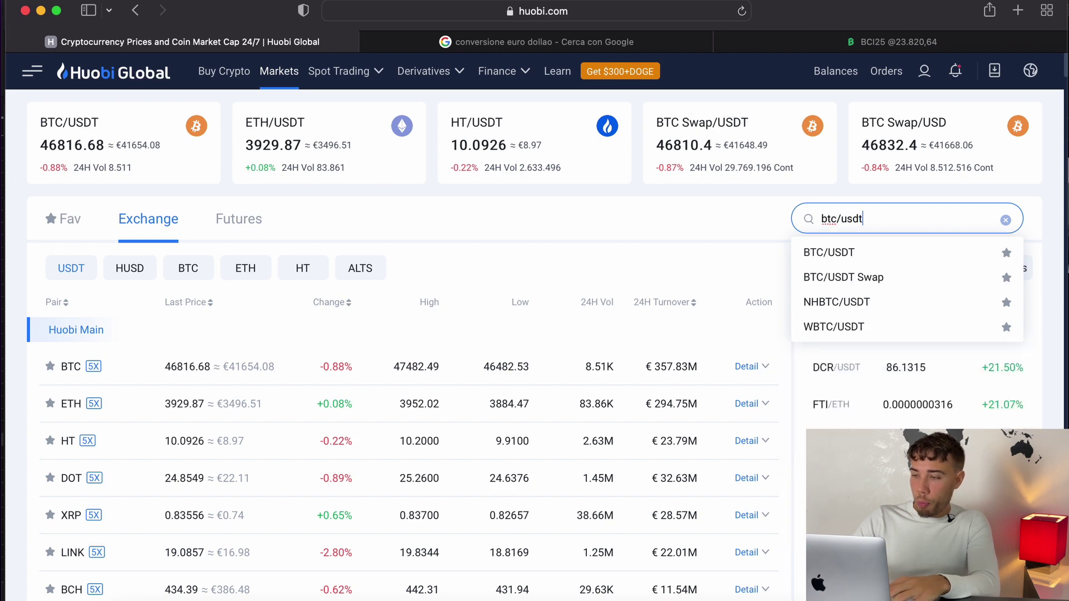
# Step: Open the BTC/USDT pair, buy BTC with a market order for a total of 19.6 USDT, and check the open orders
pyautogui.click(820, 255)
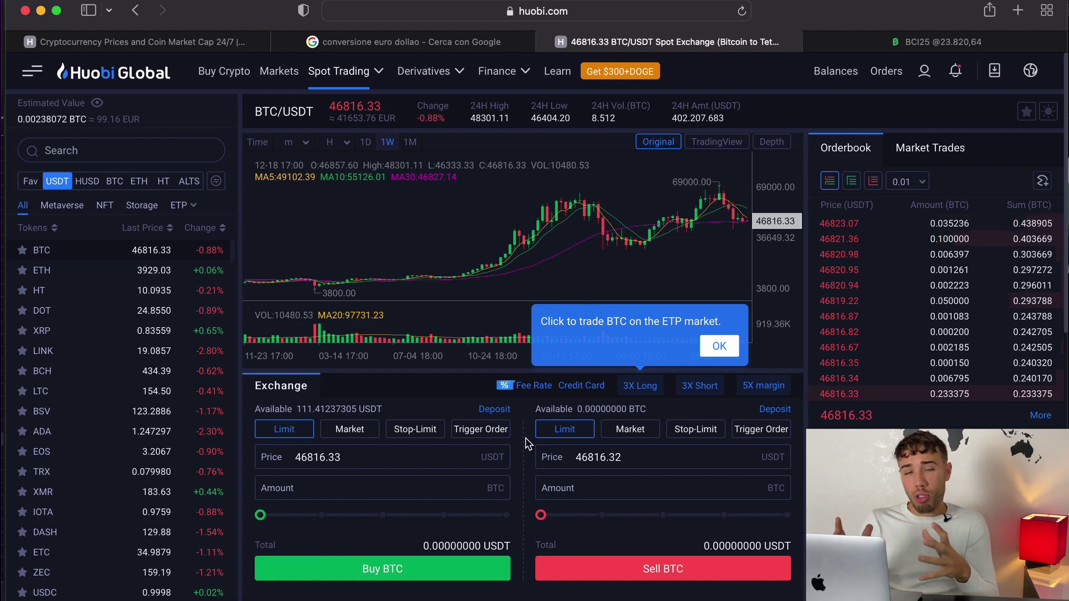
pyautogui.click(359, 434)
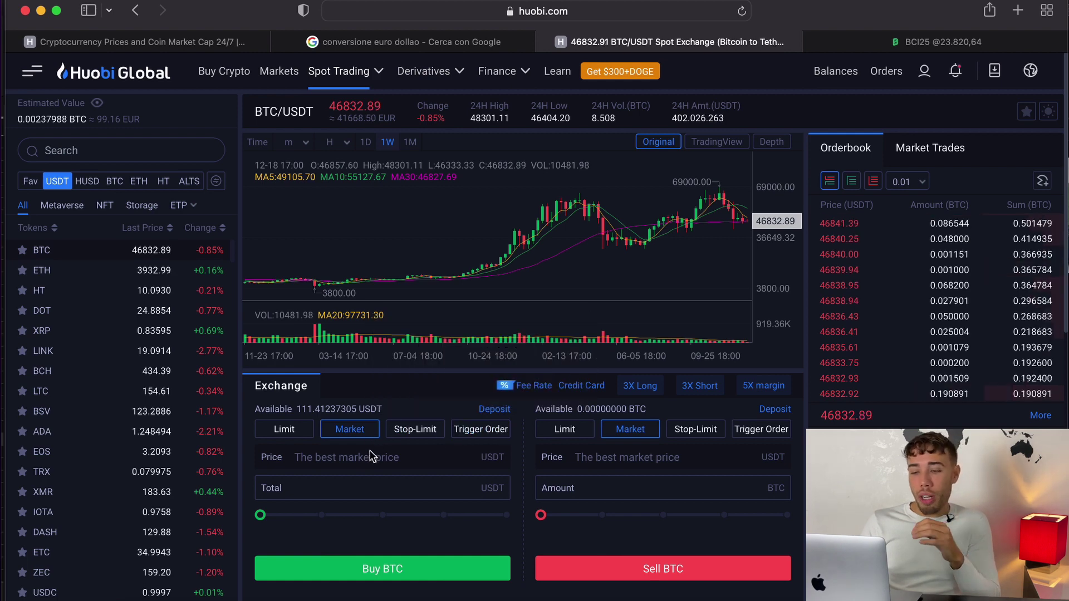
pyautogui.click(353, 490)
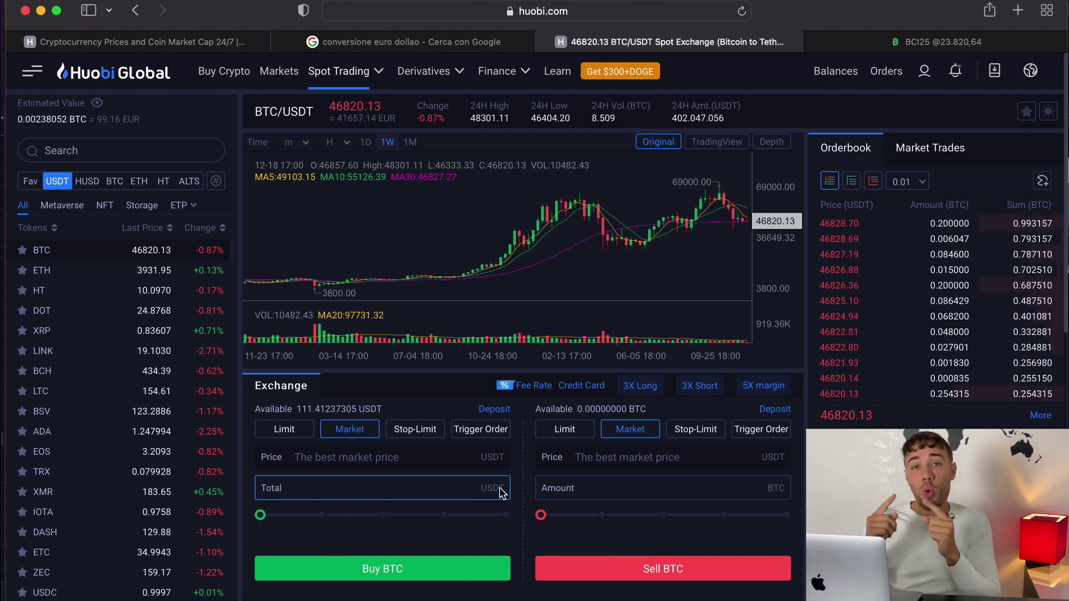
pyautogui.write('19.6')
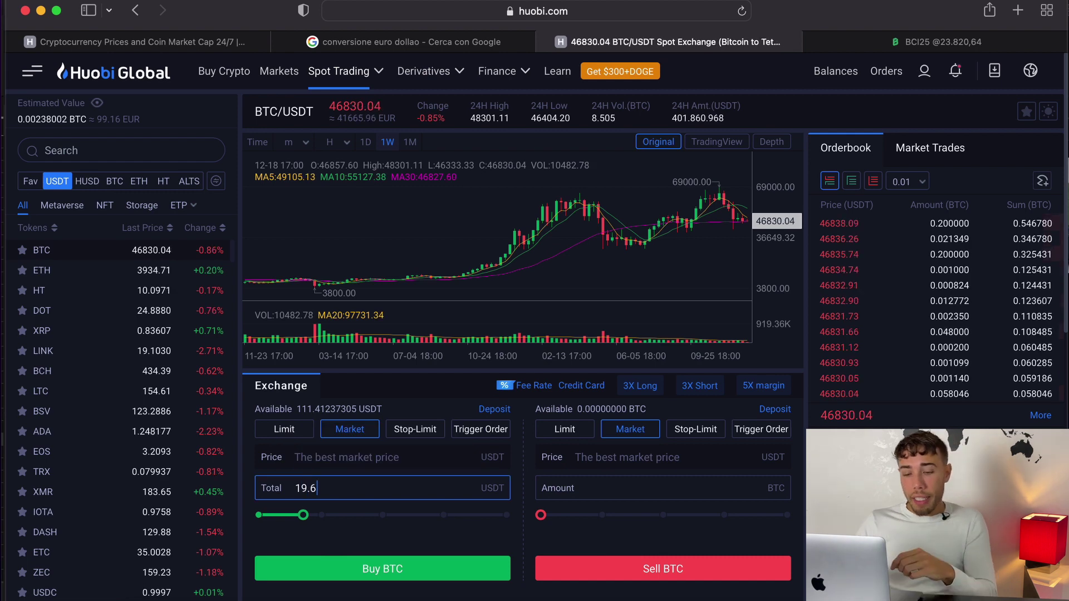
pyautogui.click(458, 570)
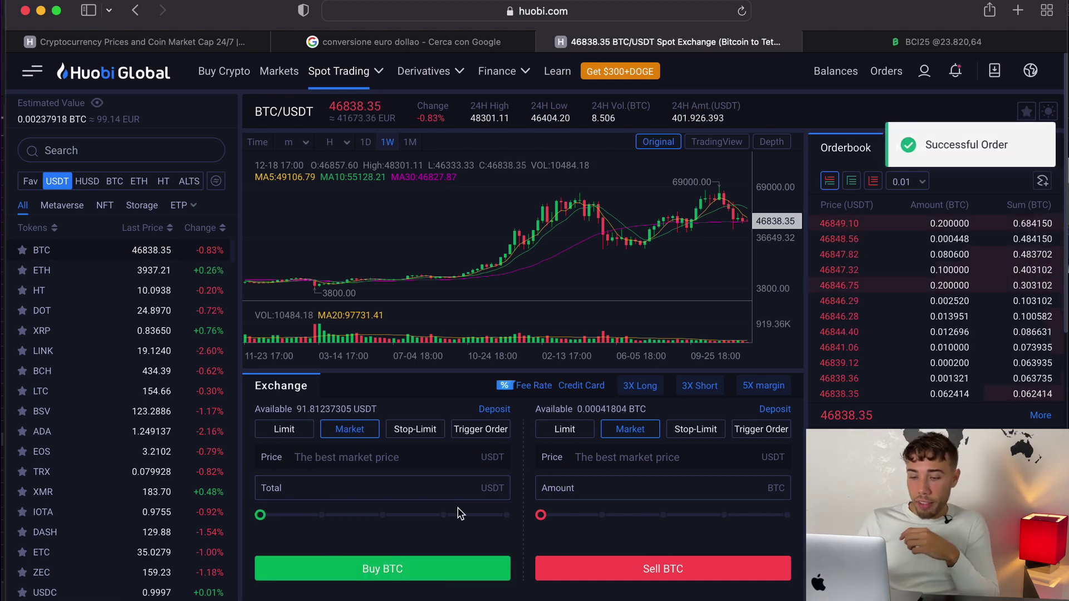
pyautogui.scroll(-3, 457, 513)
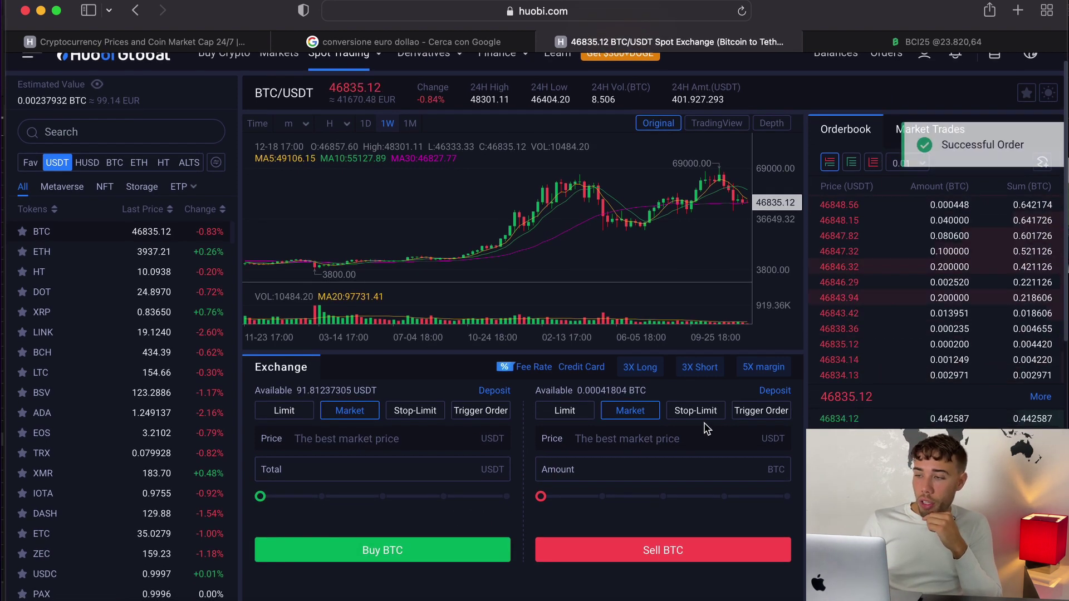
pyautogui.scroll(-5, 679, 491)
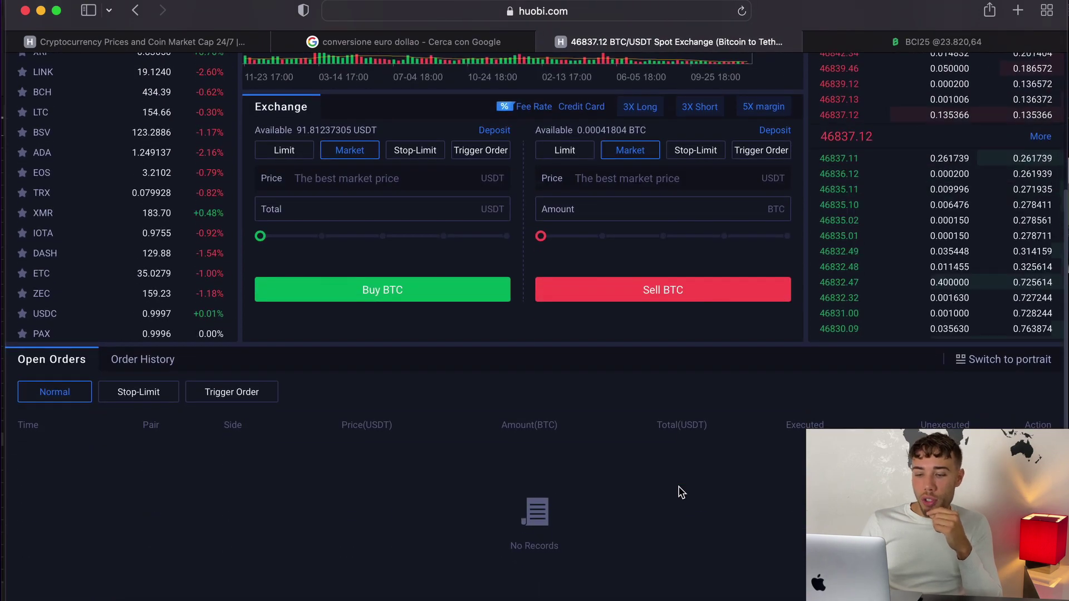
pyautogui.scroll(8, 680, 492)
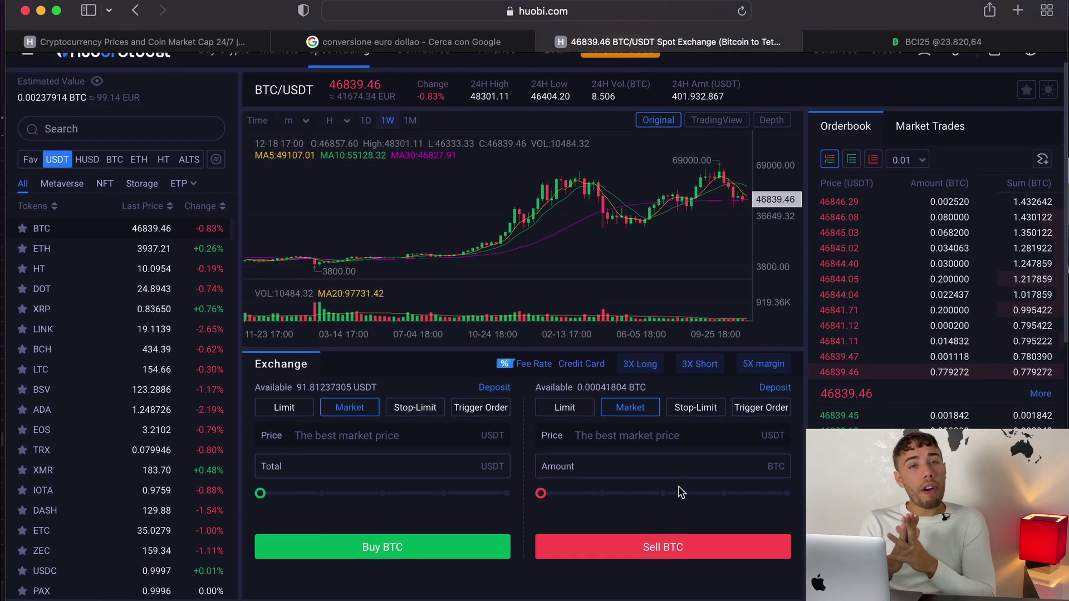
pyautogui.scroll(1, 836, 235)
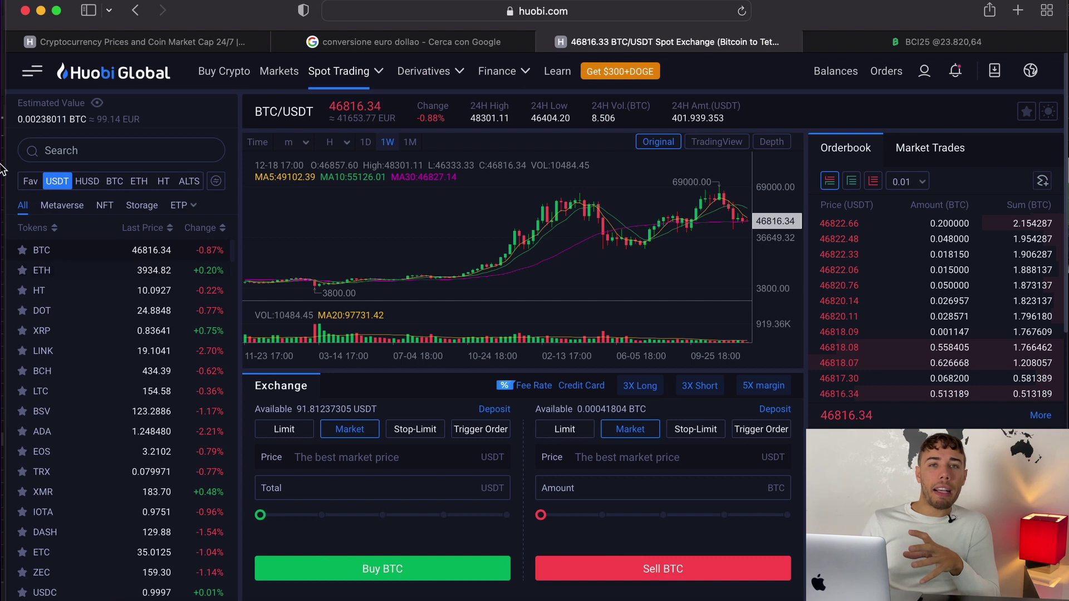
# Step: Search the trading pairs for eth and open ETH/USDT, ready to enter the market buy total
pyautogui.click(88, 148)
pyautogui.write('eth')
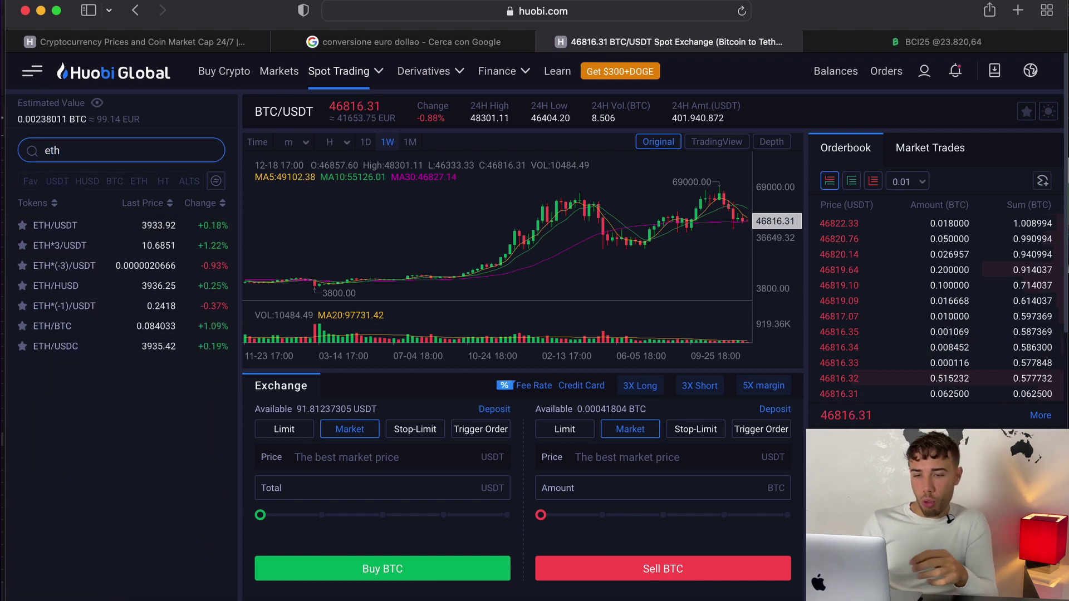
pyautogui.click(88, 223)
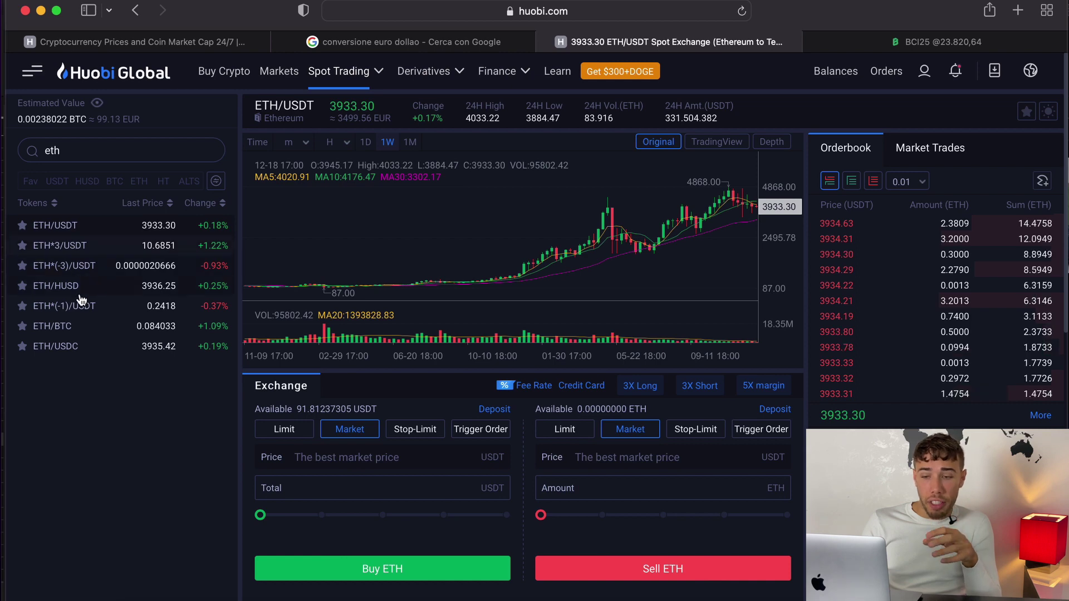
pyautogui.scroll(-2, 415, 385)
pyautogui.scroll(2, 441, 381)
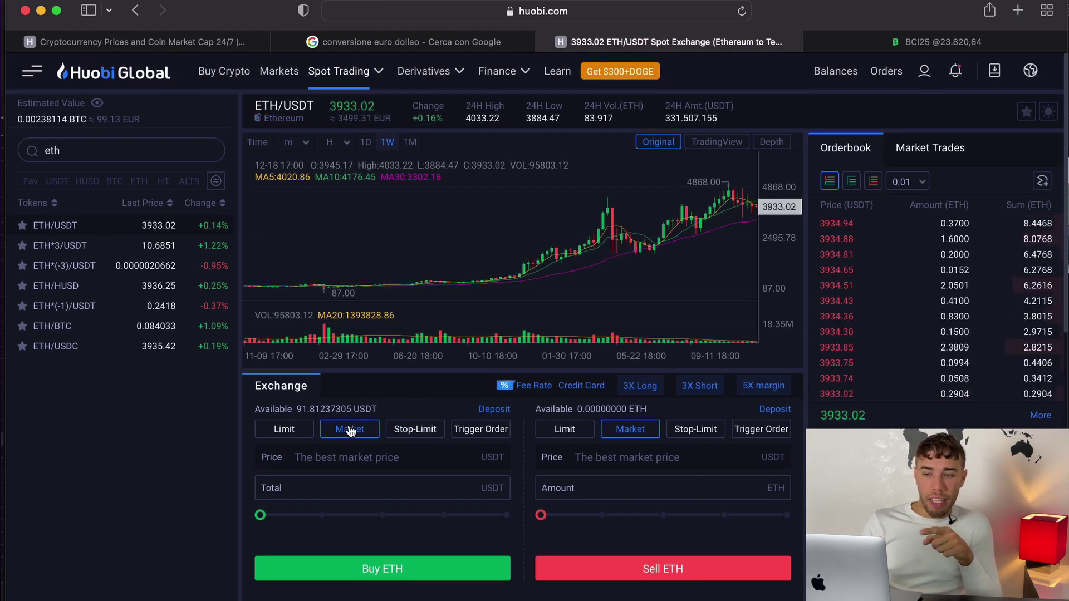
pyautogui.click(382, 490)
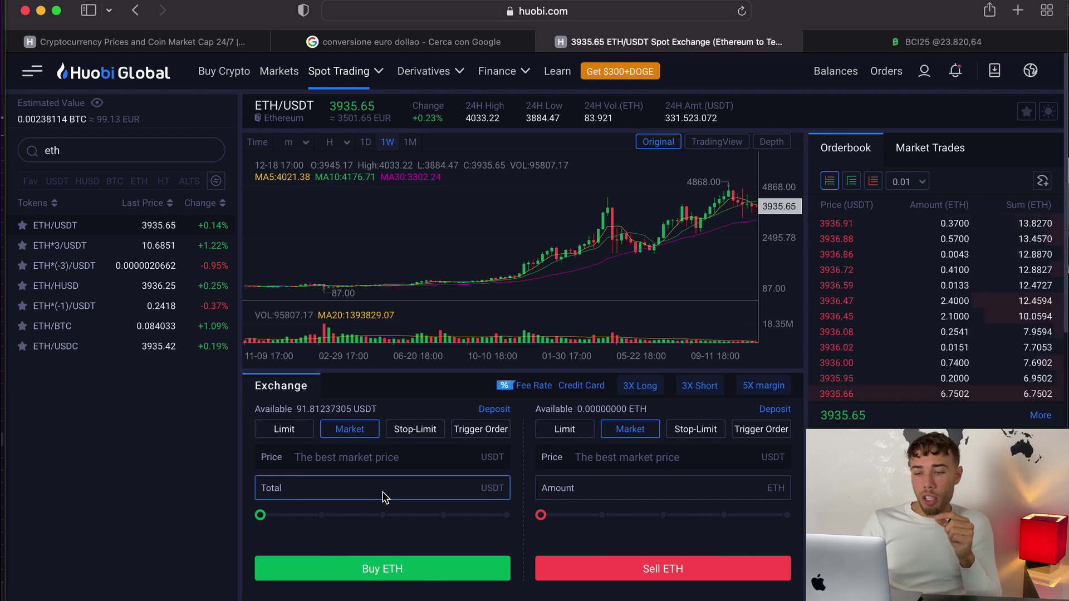
# Step: Switch to Bitpanda's BCI25 index page and look up Ethereum's percentage in the current allocations
pyautogui.click(936, 40)
pyautogui.scroll(-3, 337, 348)
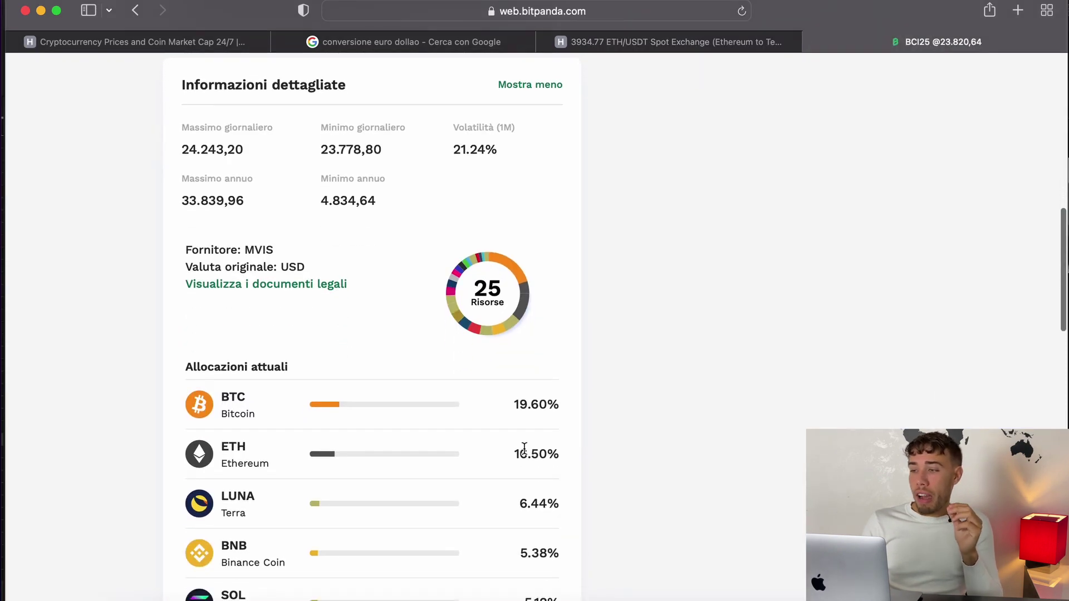
pyautogui.moveTo(517, 455); pyautogui.dragTo(599, 454)
pyautogui.click(551, 454)
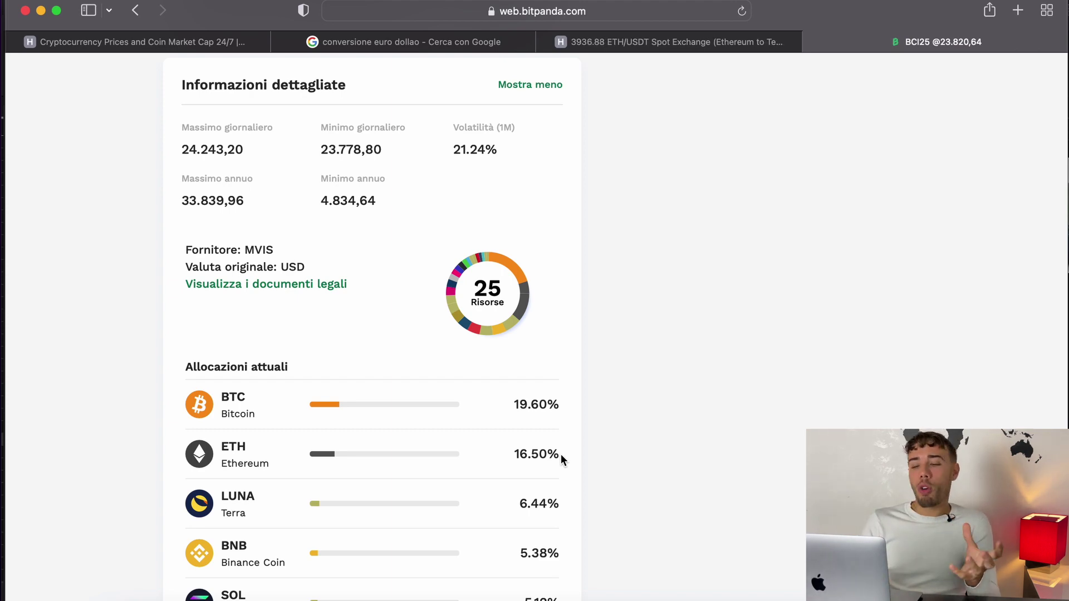
# Step: Return to Huobi's ETH/USDT pair and buy ETH at market price for a total of 16.50 USDT
pyautogui.click(666, 38)
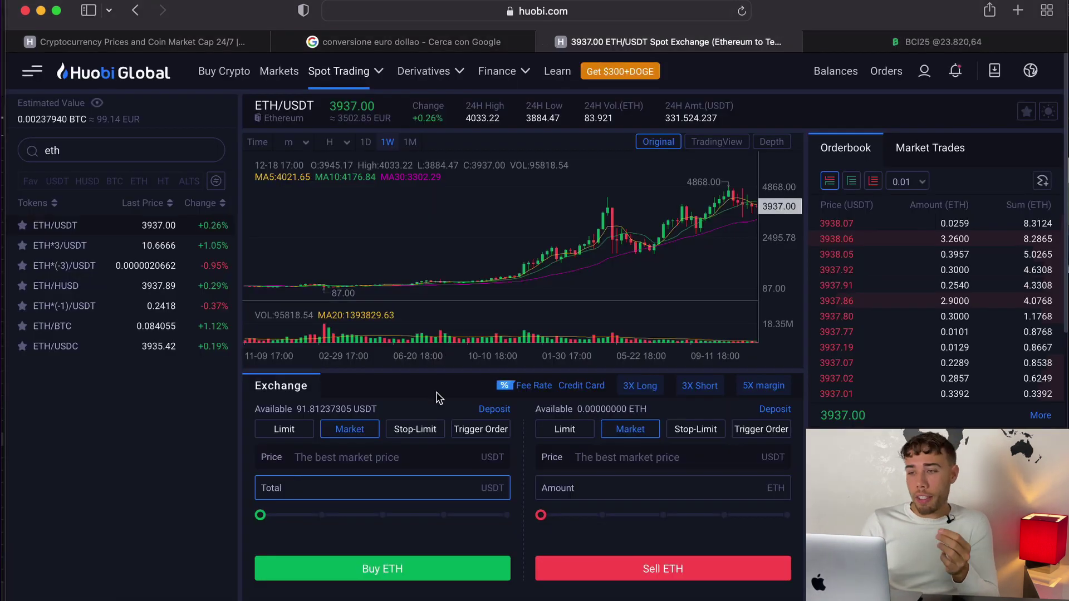
pyautogui.write('16.50')
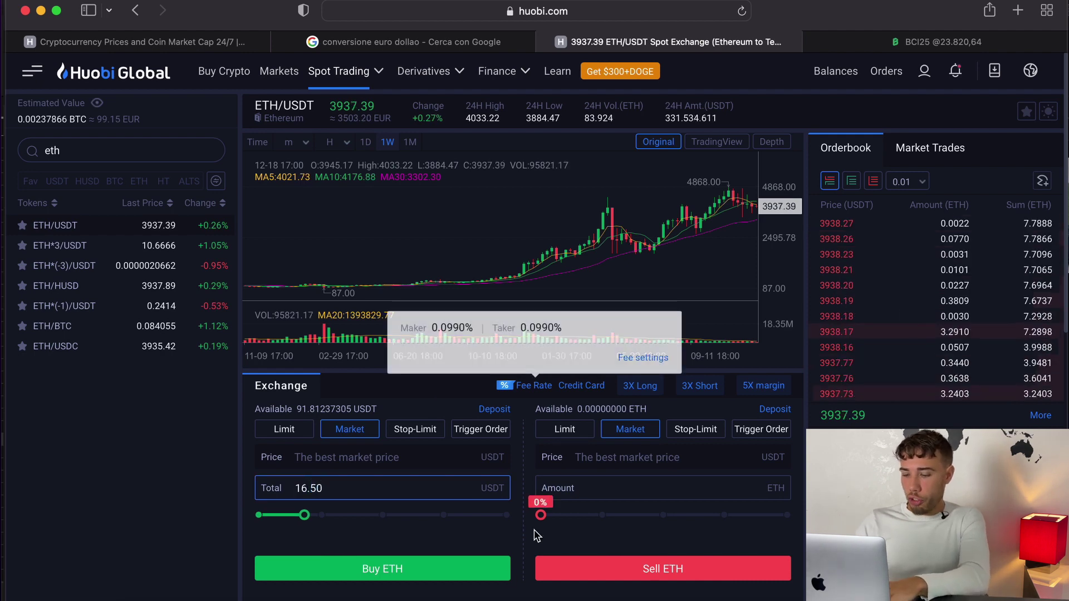
pyautogui.click(421, 579)
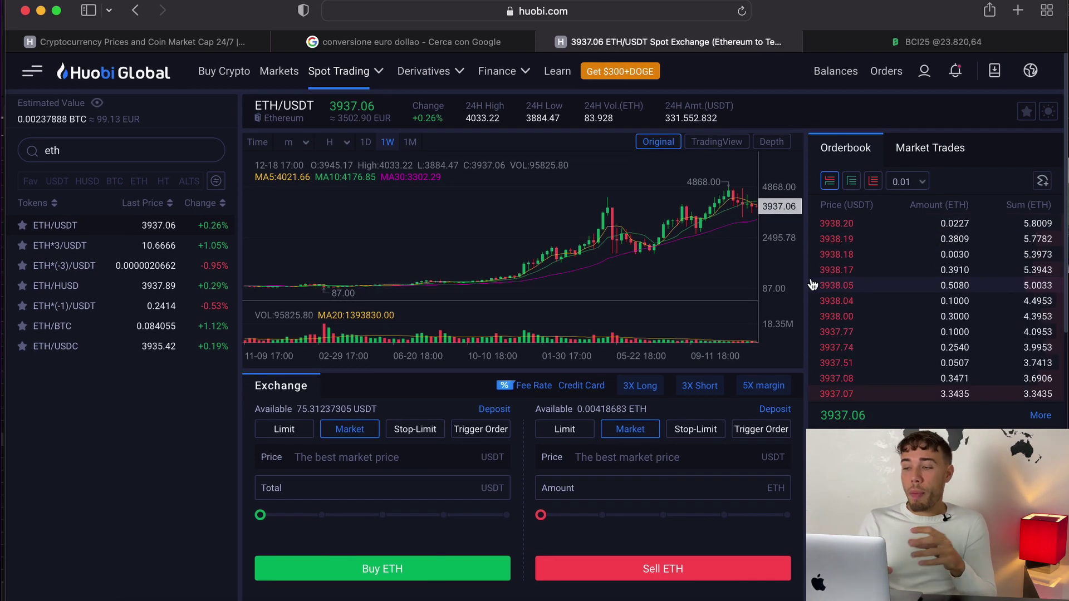
# Step: Open the Exchange Account balances and review the USDT, BTC and ETH holdings and the total account value
pyautogui.moveTo(835, 71)
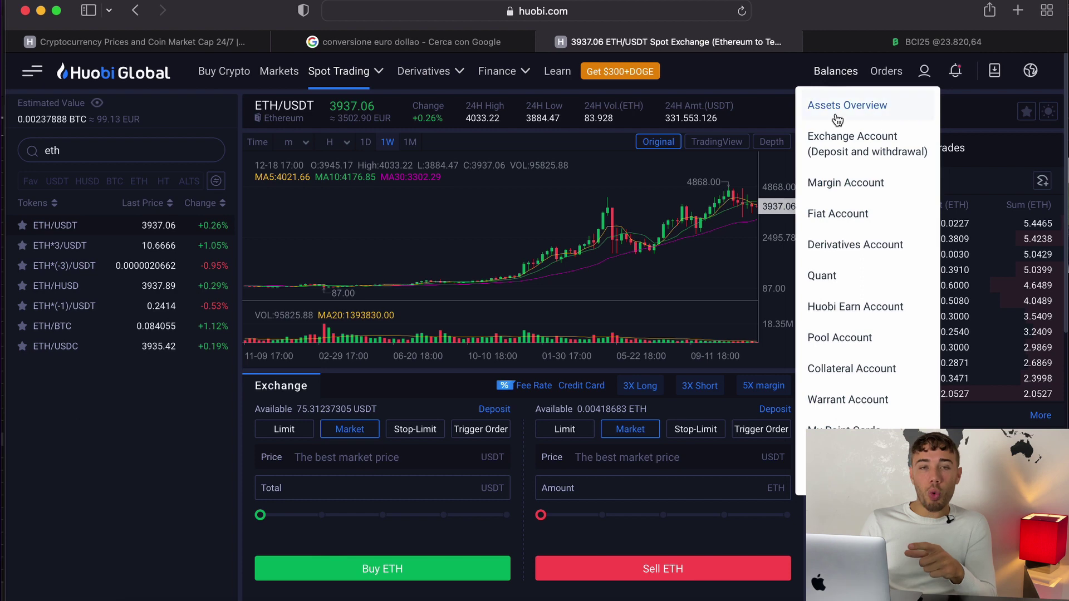
pyautogui.click(841, 145)
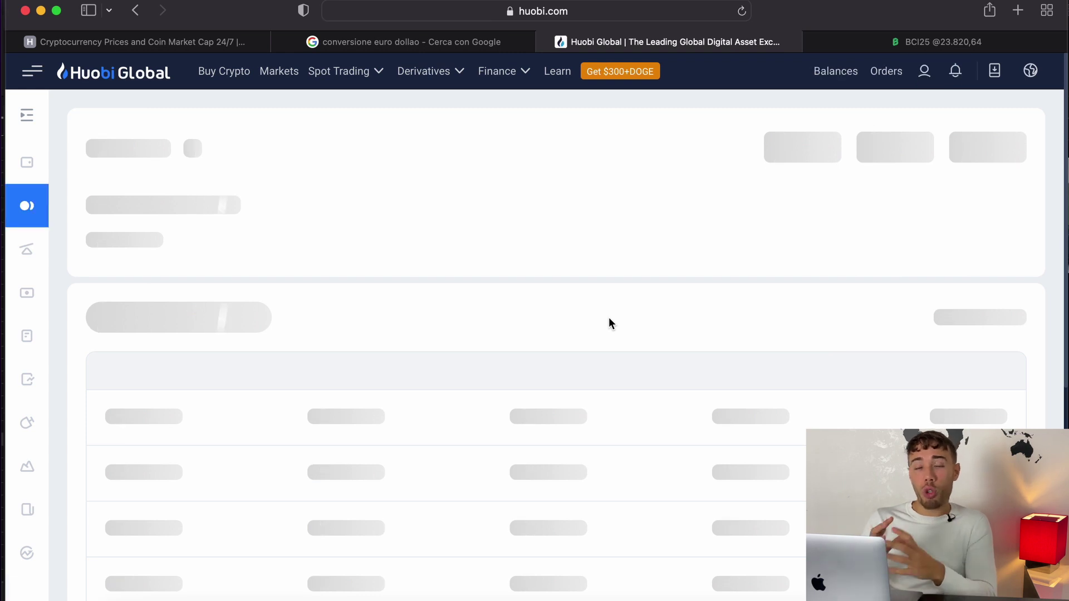
pyautogui.scroll(-1, 609, 323)
pyautogui.scroll(-8, 609, 323)
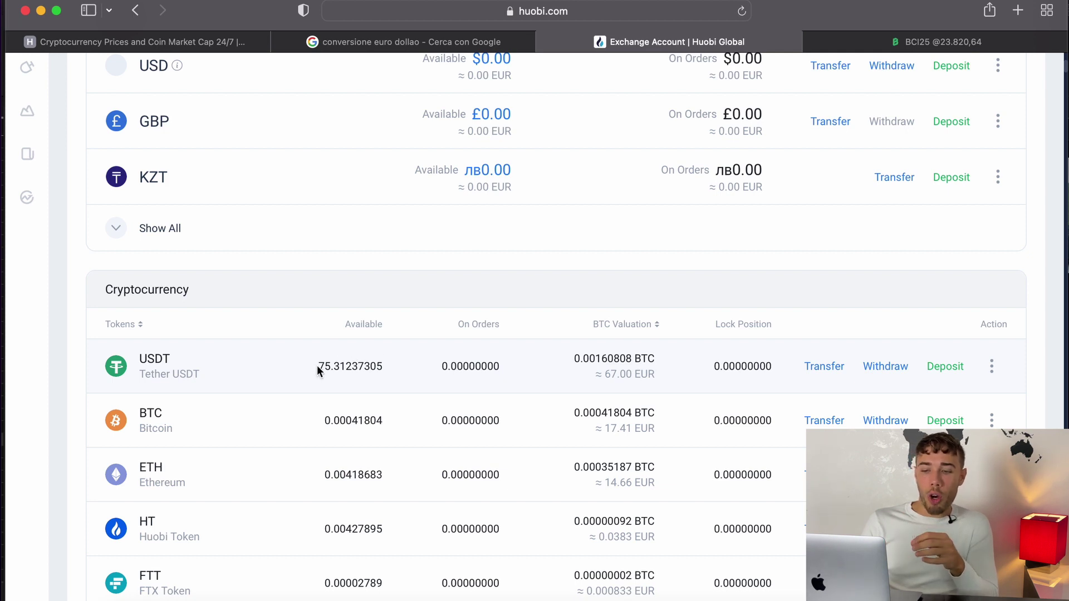
pyautogui.scroll(-1, 601, 409)
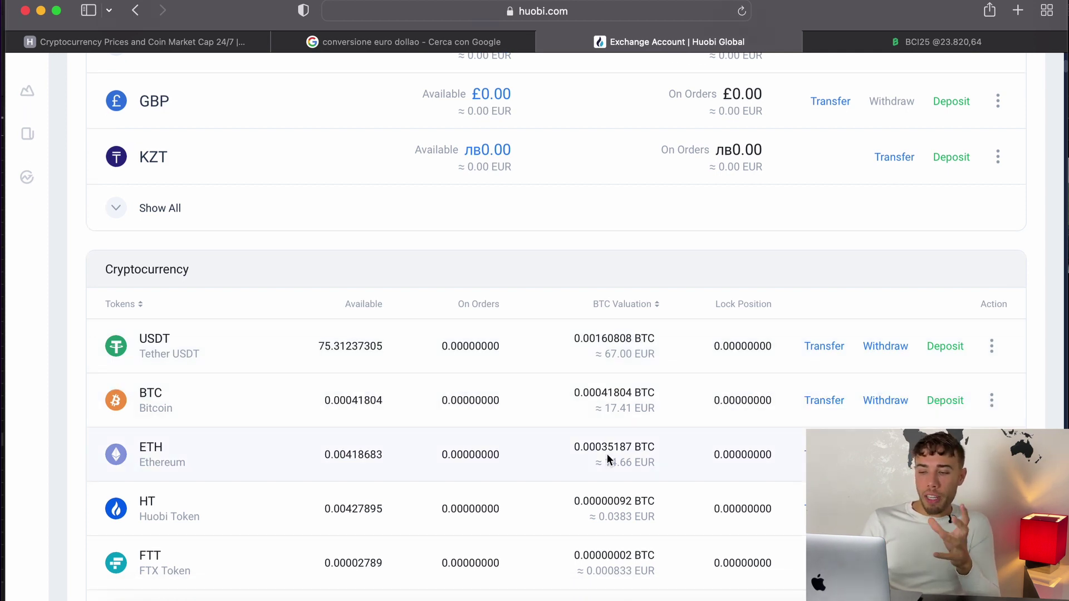
pyautogui.scroll(10, 606, 474)
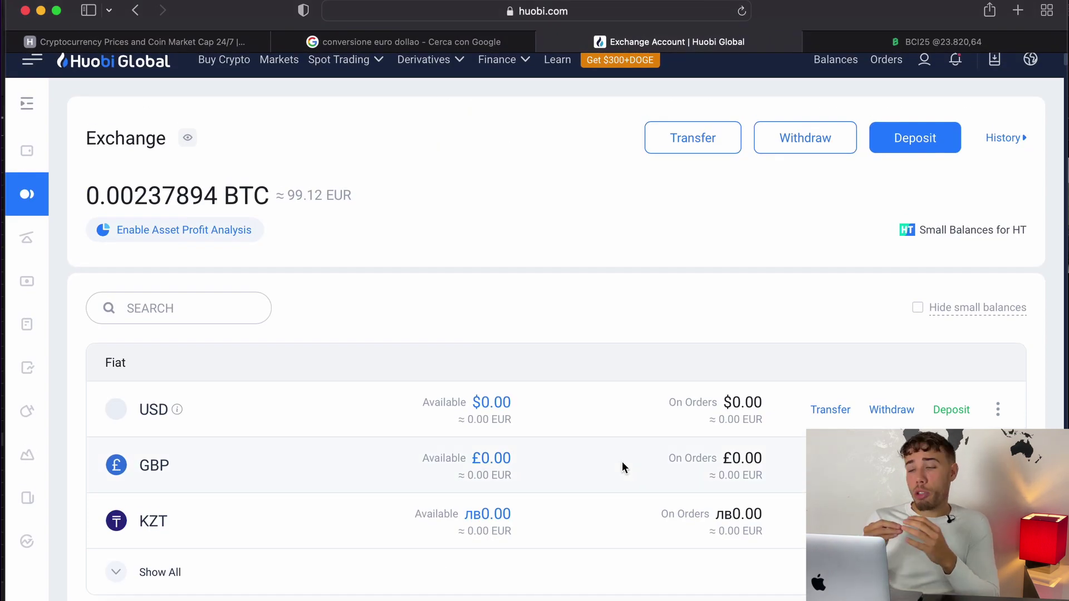
pyautogui.scroll(1, 657, 442)
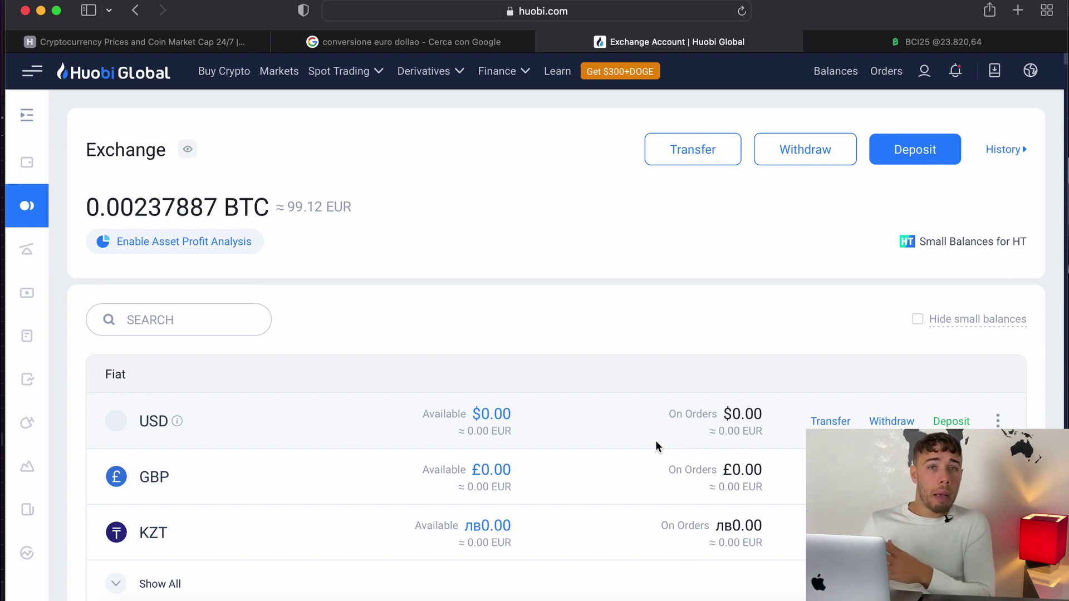
pyautogui.scroll(-5, 657, 444)
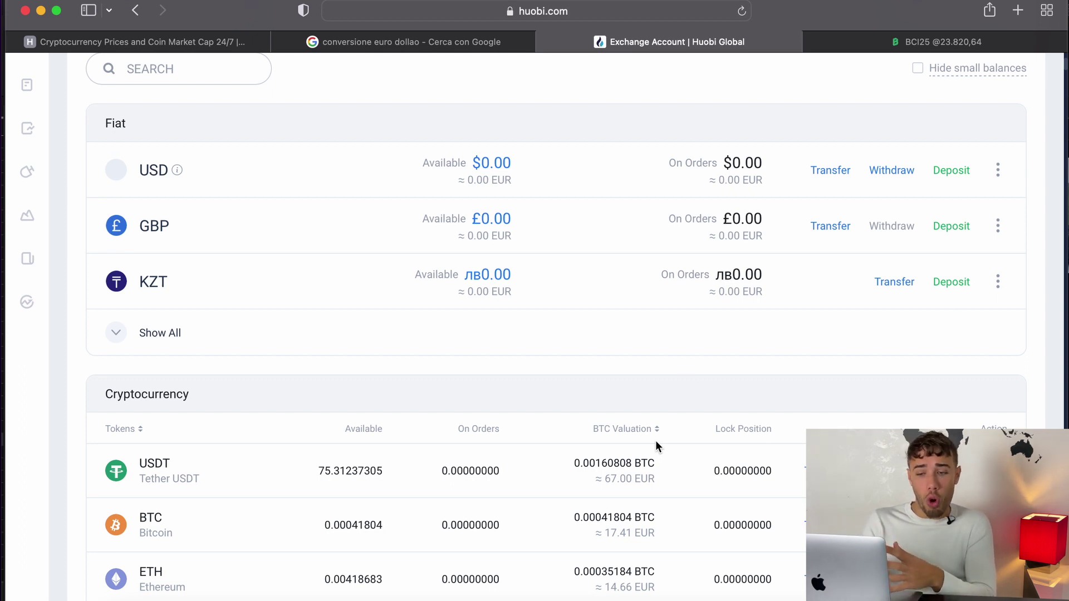
# Step: Switch to Bitpanda's BCI25 index page and review the full list of current allocations
pyautogui.hotkey('ctrl', 'Tab')
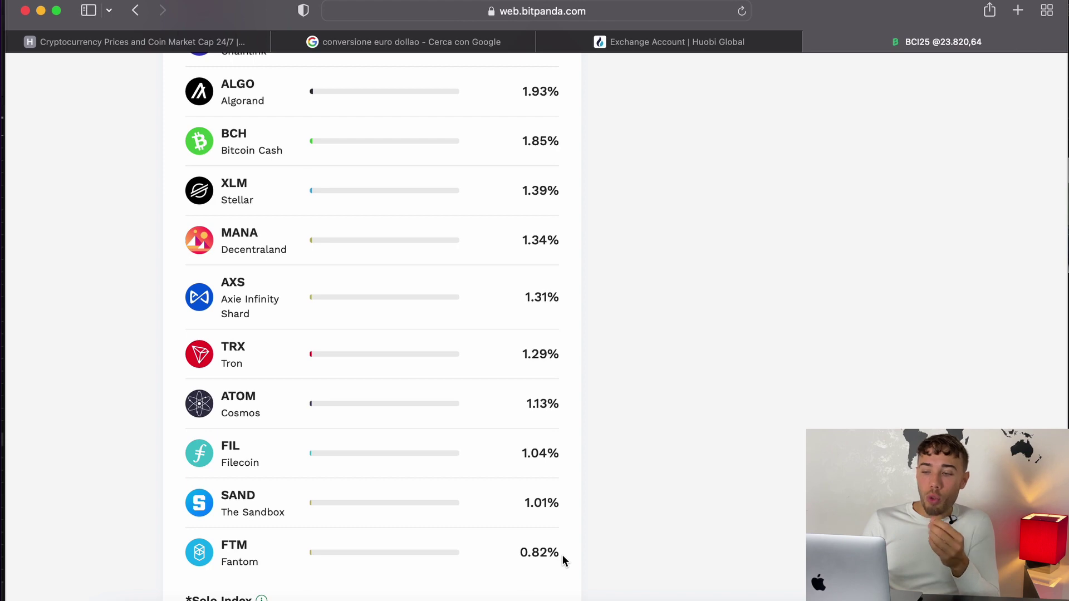
pyautogui.scroll(10, 562, 554)
pyautogui.scroll(7, 509, 320)
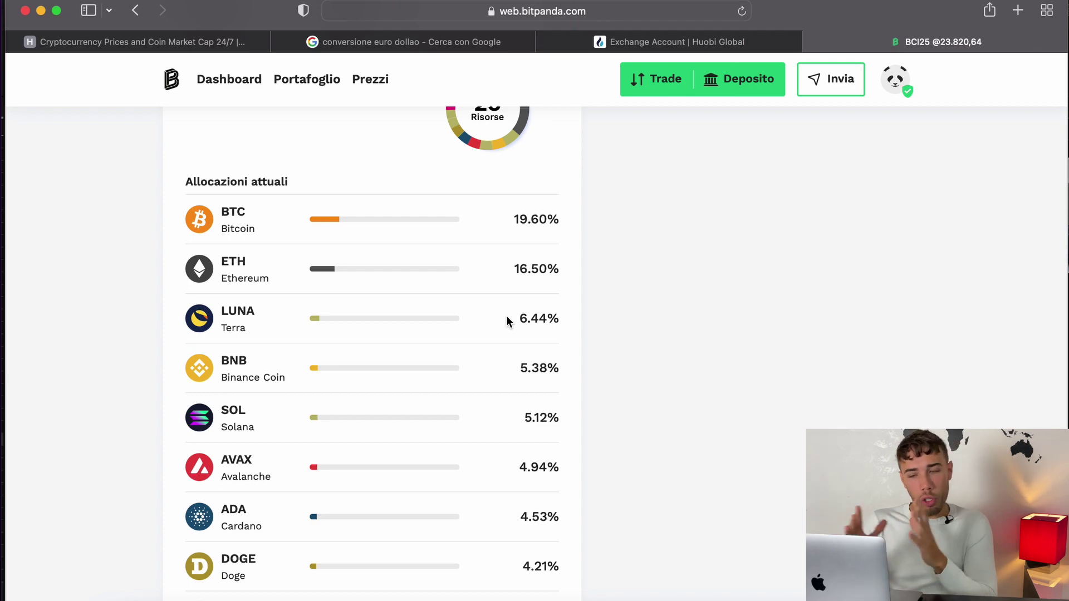
pyautogui.scroll(1, 506, 320)
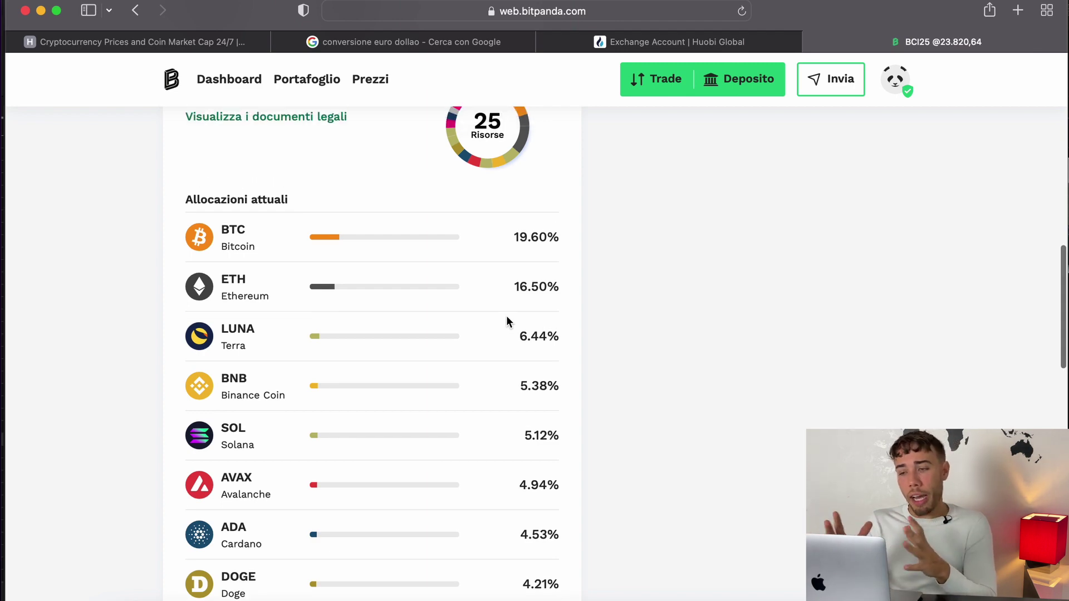
# Step: Return to Huobi's withdrawal page, select ETH as the token, and examine the withdrawal fees of the ETH and HECO chains
pyautogui.click(624, 41)
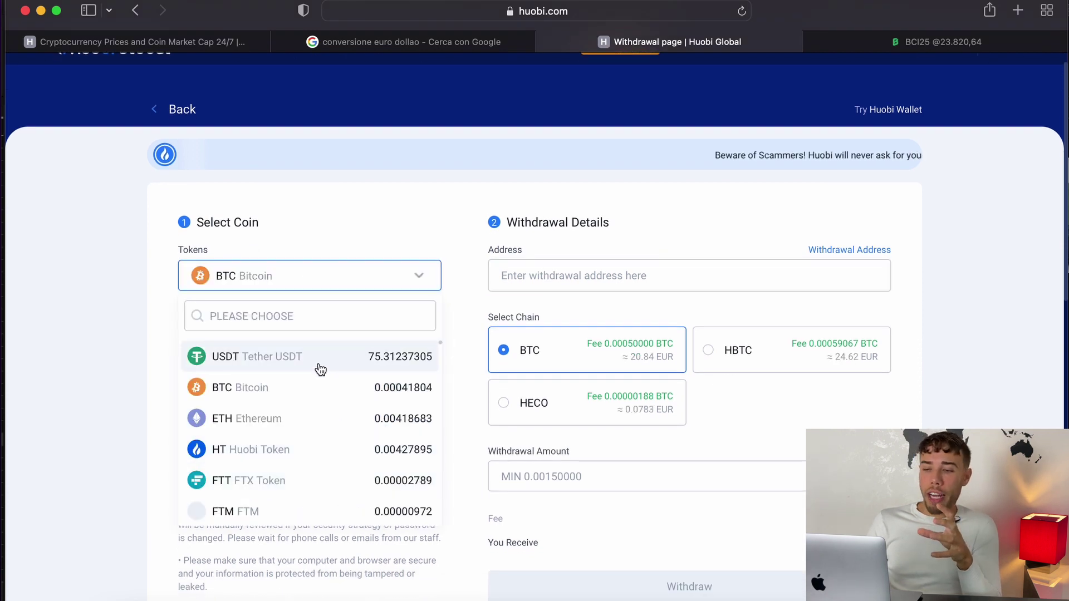
pyautogui.click(303, 417)
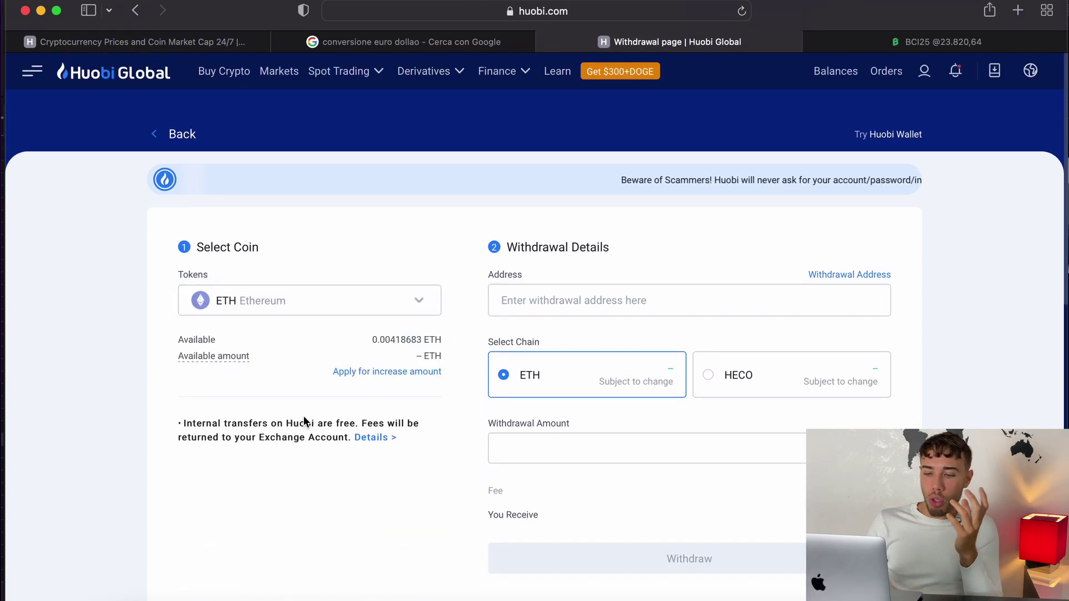
pyautogui.click(498, 301)
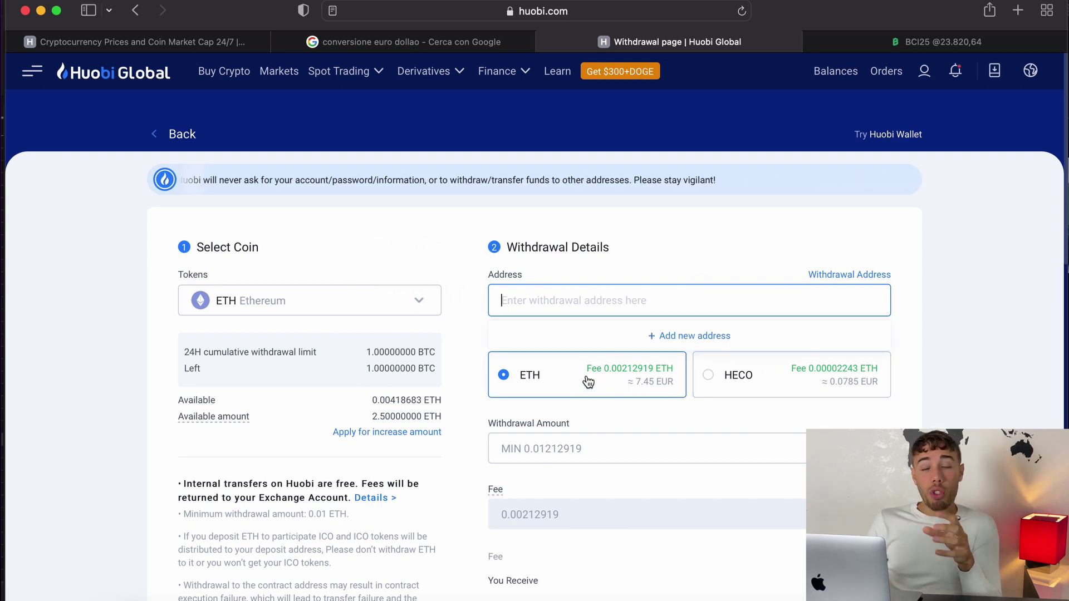
pyautogui.click(645, 393)
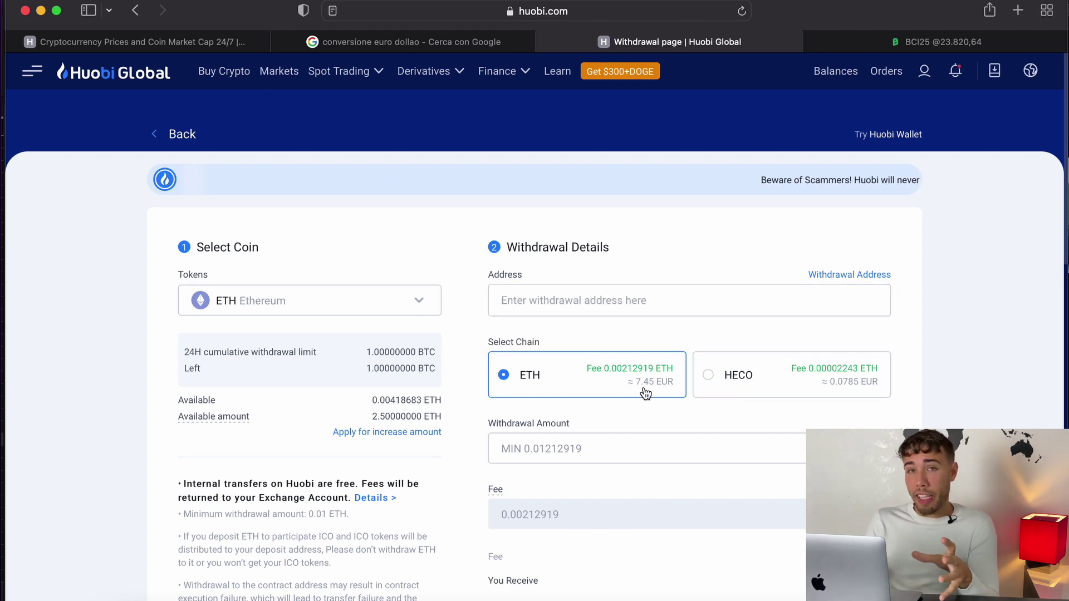
pyautogui.click(384, 316)
pyautogui.click(340, 381)
pyautogui.scroll(-1, 518, 377)
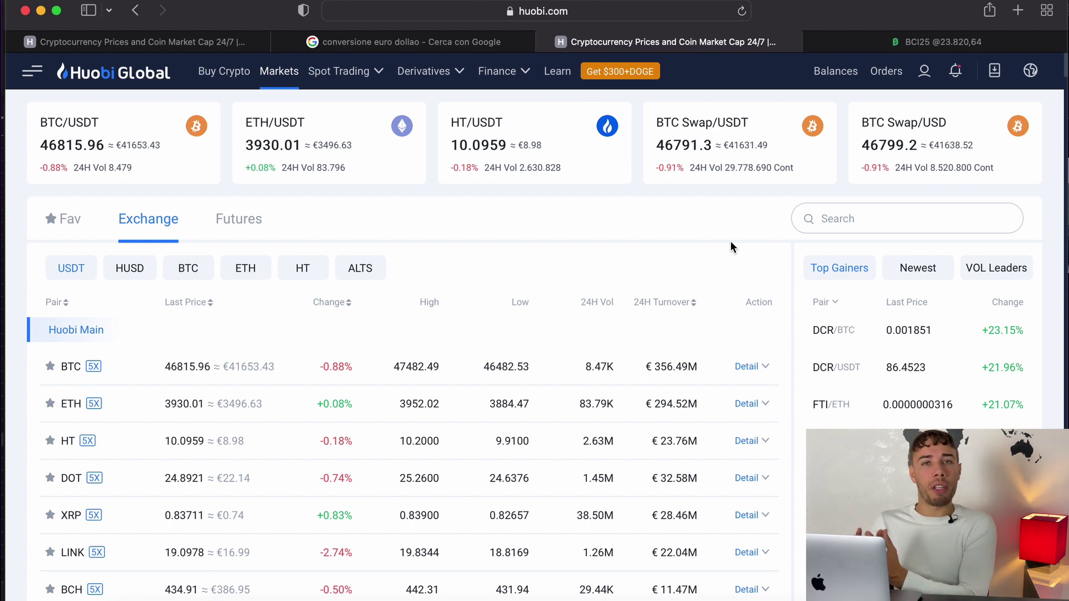
# Step: Open the account's API Management page and bring the Create API Key form into view
pyautogui.moveTo(923, 77)
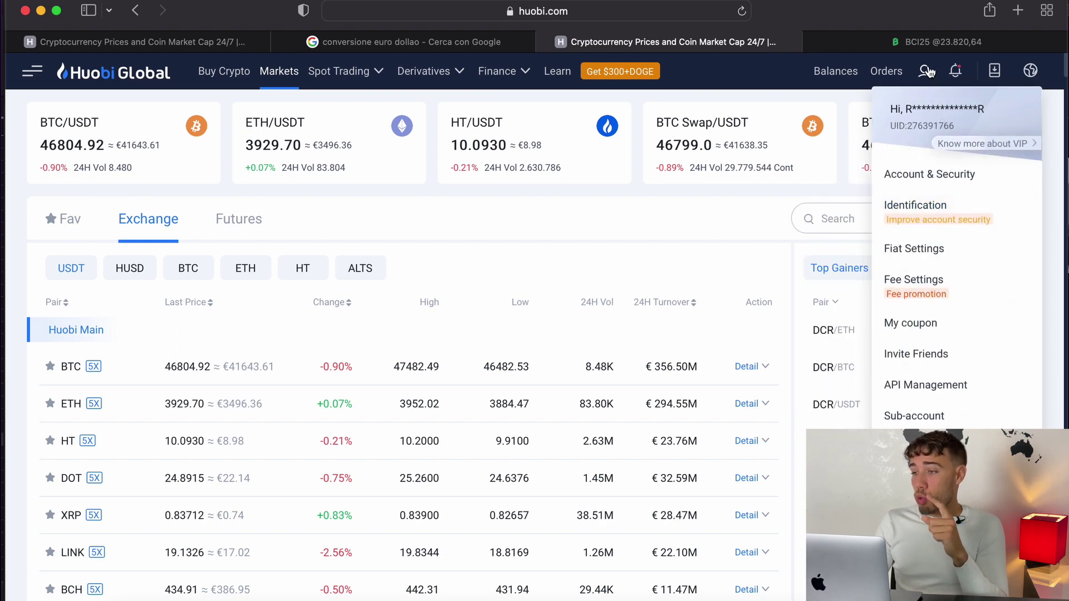
pyautogui.click(915, 386)
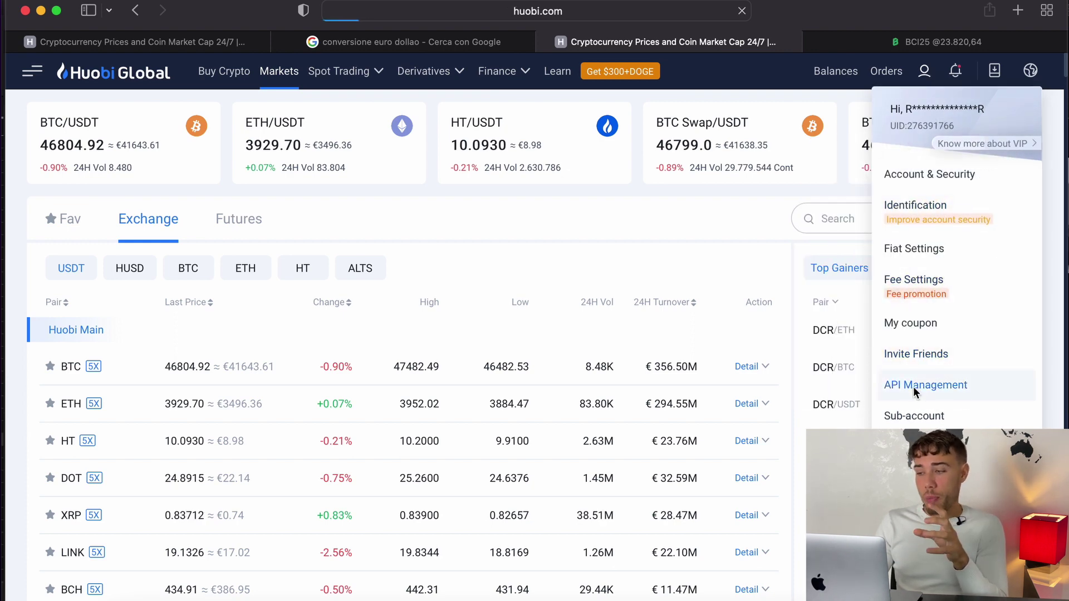
pyautogui.scroll(-1, 634, 355)
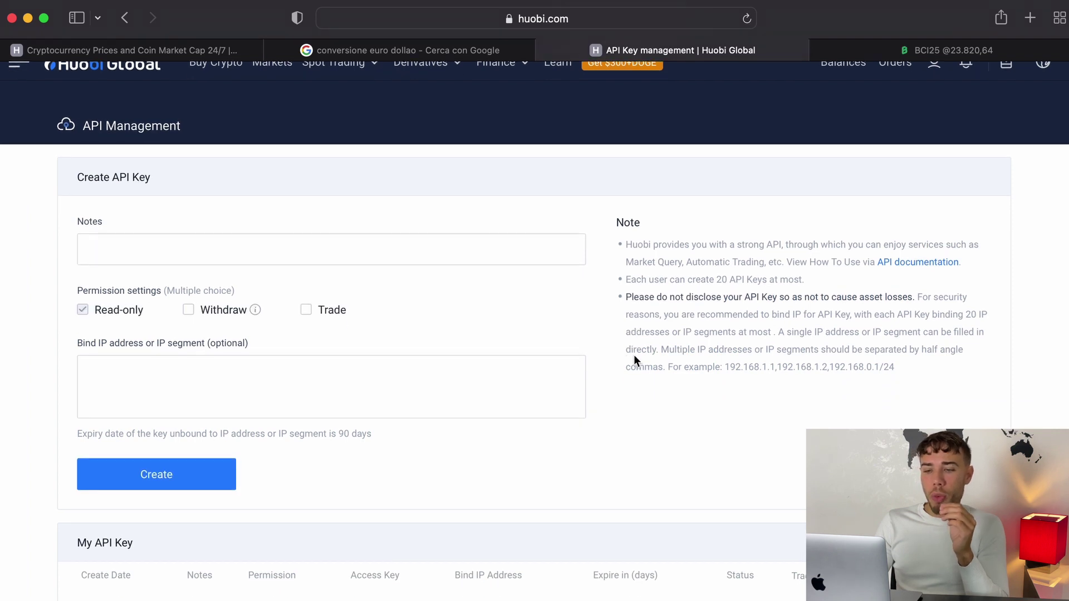
# Step: Submit a read-only API key with the note "Delta" and switch to the Libero Mail inbox for the e-mail verification code
pyautogui.click(413, 250)
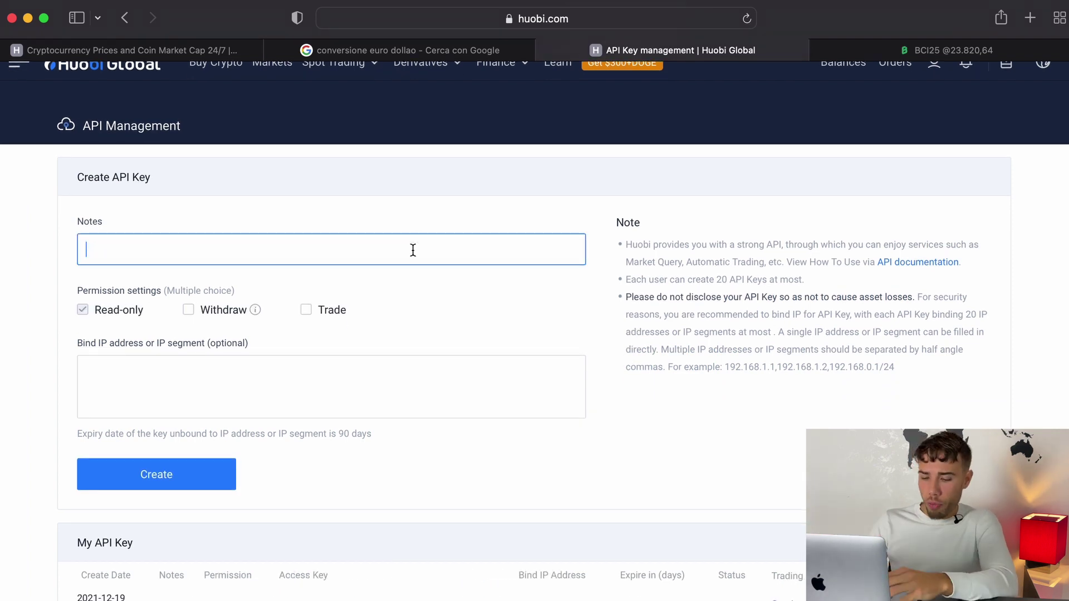
pyautogui.write('Delta')
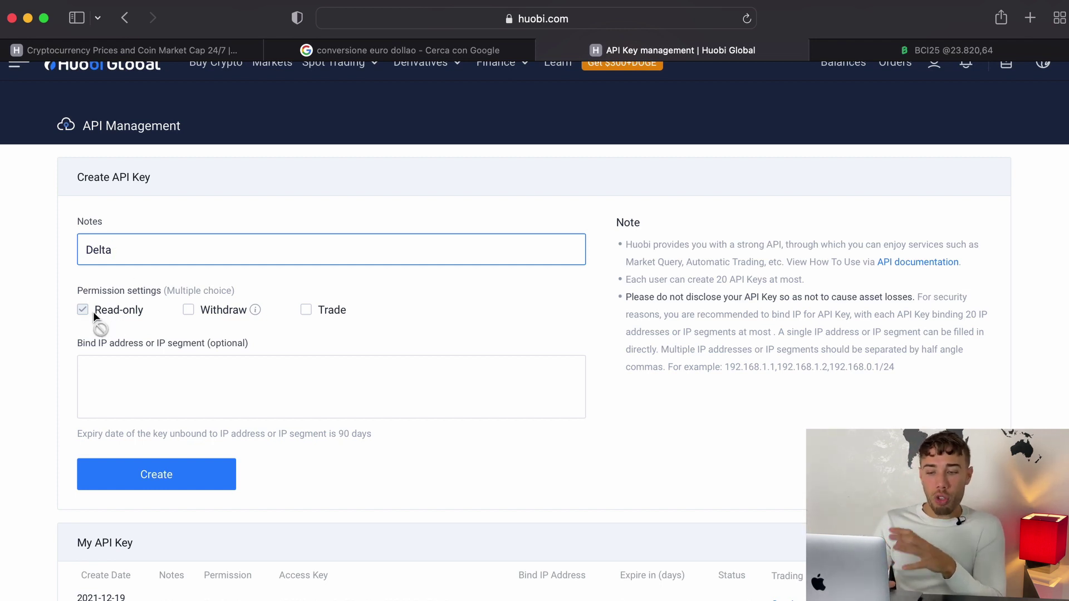
pyautogui.click(159, 487)
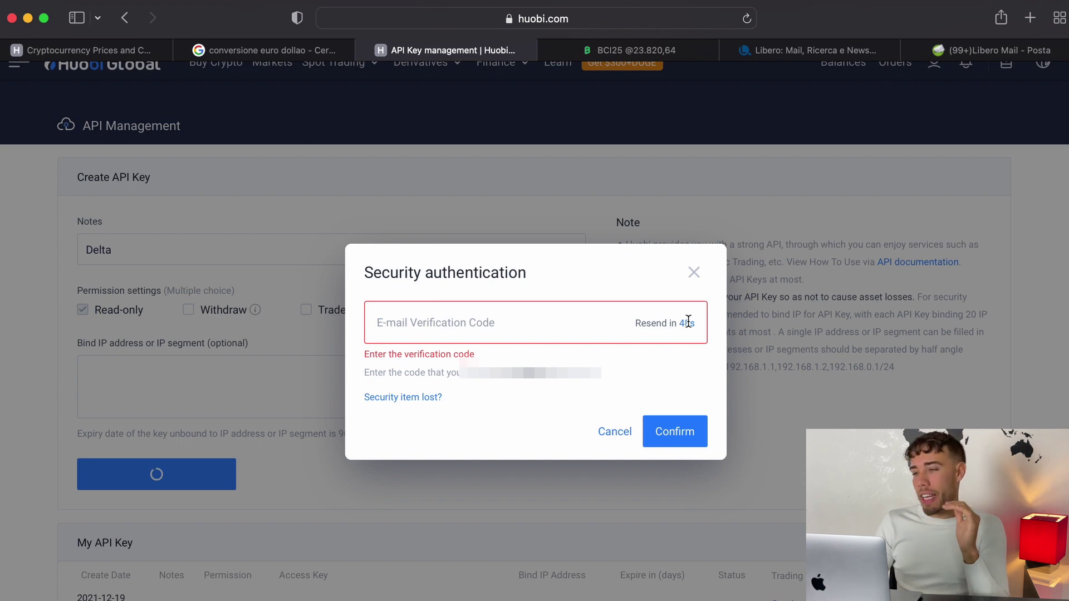
pyautogui.click(982, 51)
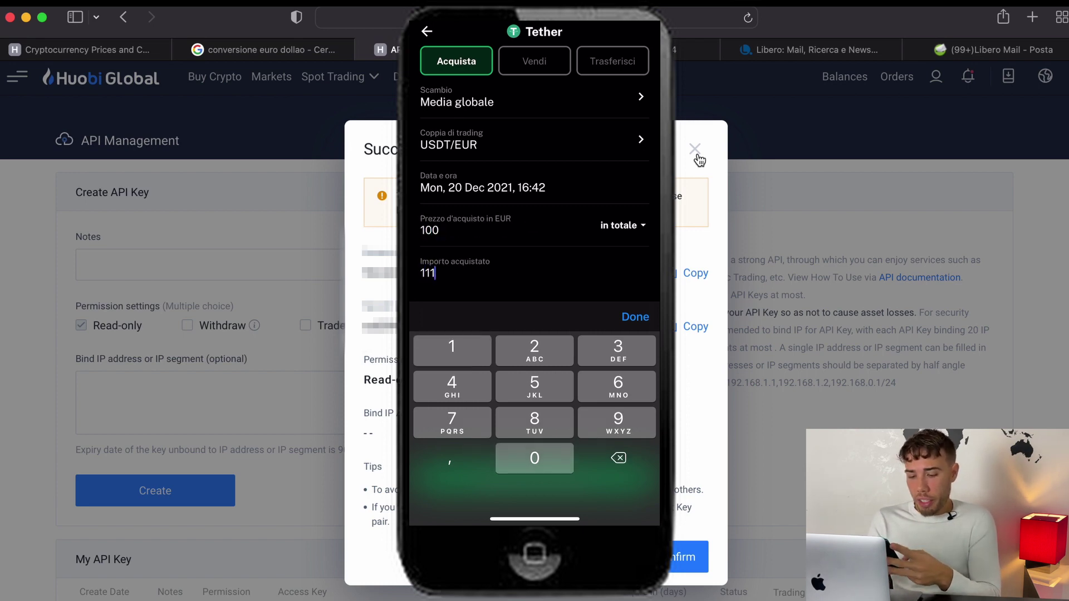
# Step: In the phone's portfolio app, complete the purchased Tether amount as 111,24 and add the USDT/EUR purchase transaction
pyautogui.write(',24')
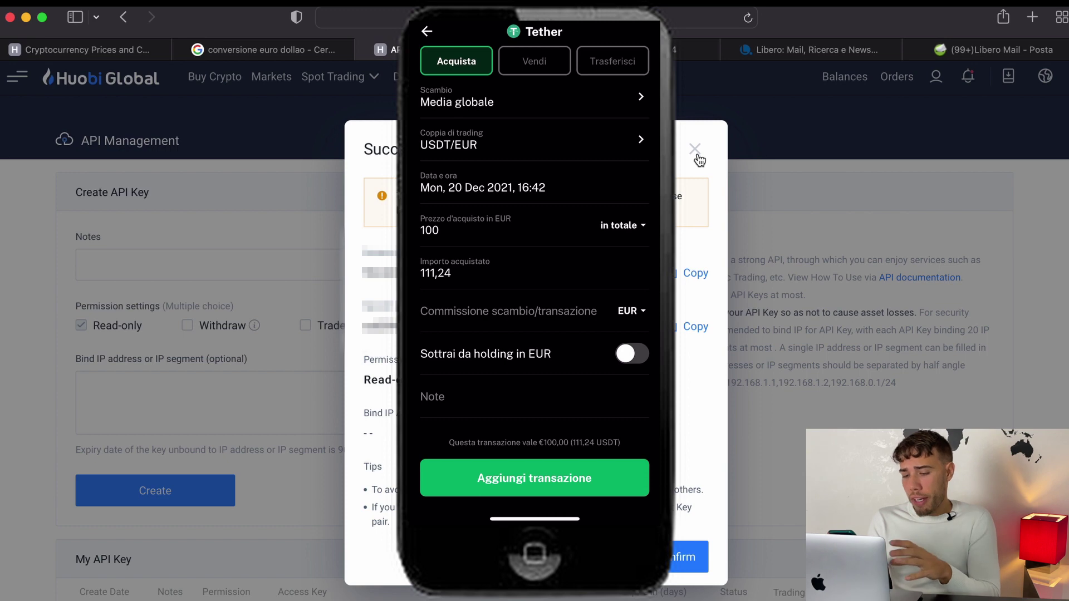
pyautogui.click(534, 477)
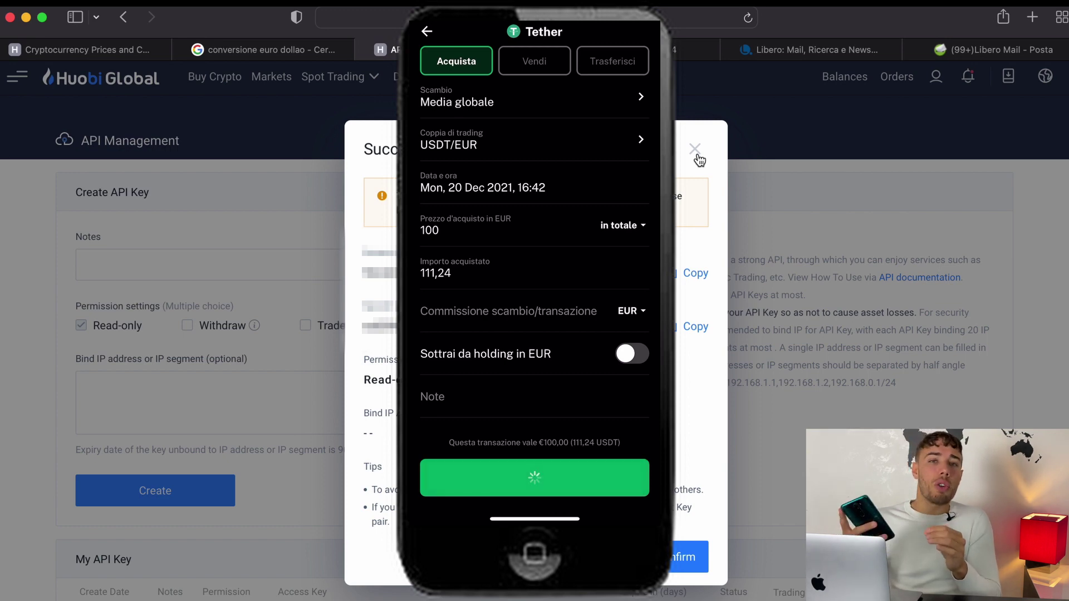